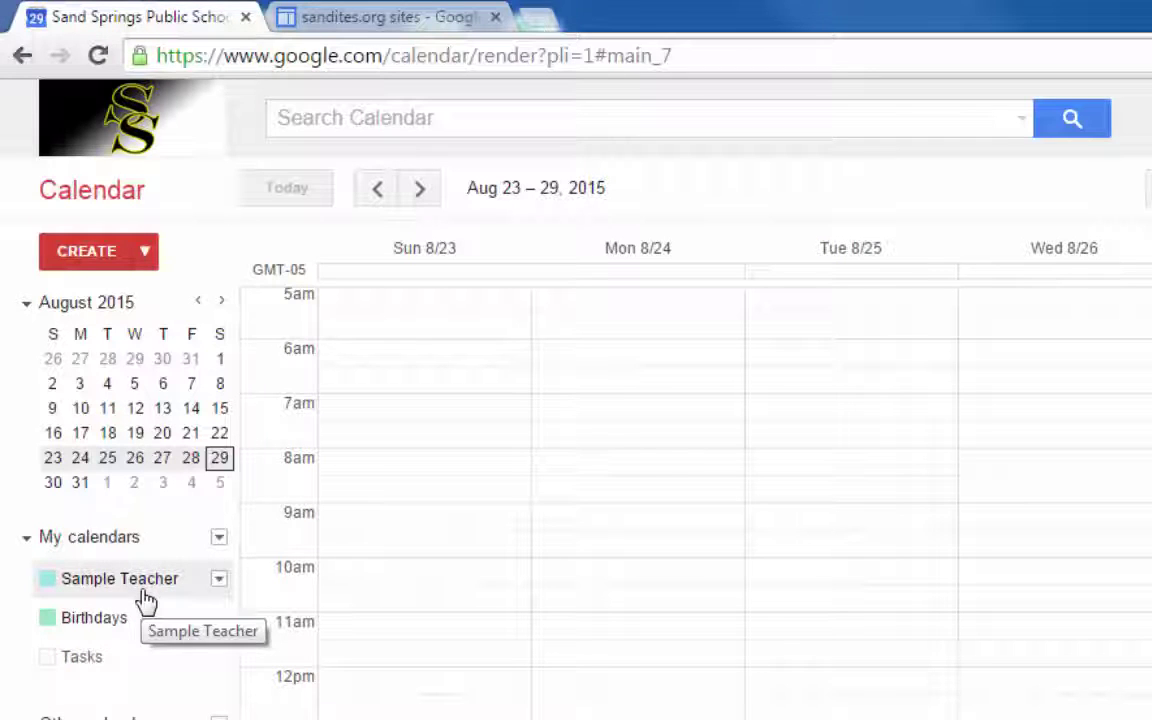
Create a new calendar named 'Appointment Slots', shared and made public.
click(219, 543)
click(304, 579)
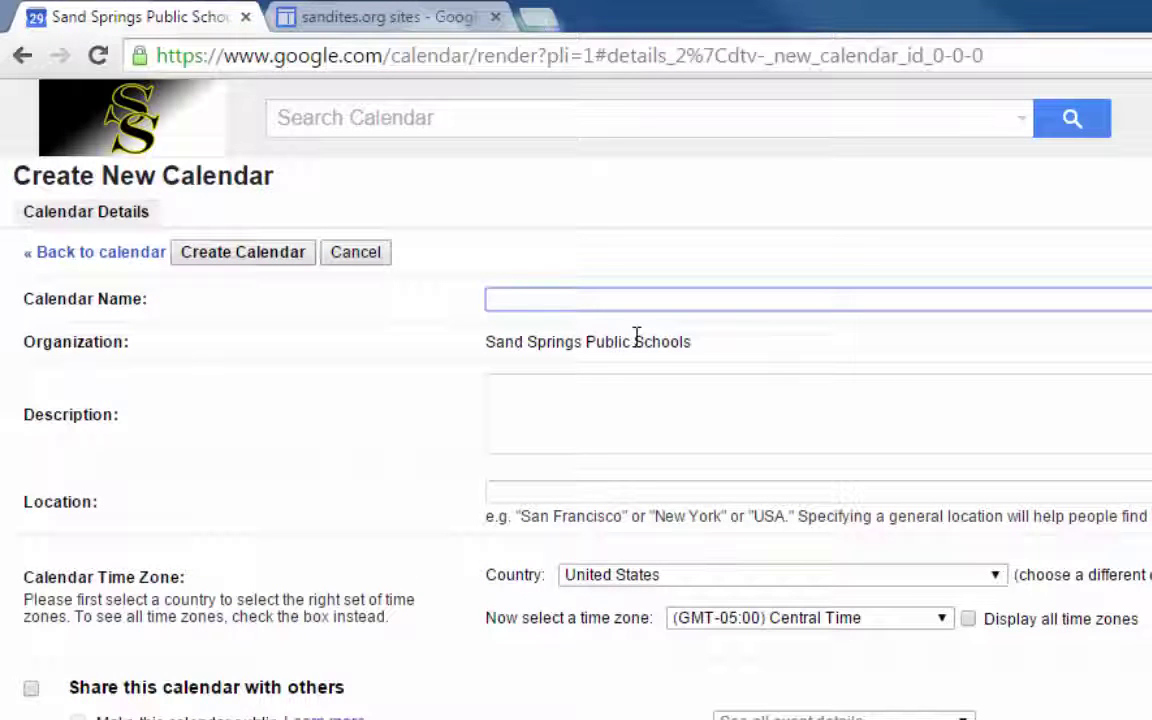
text(Appointment Slots)
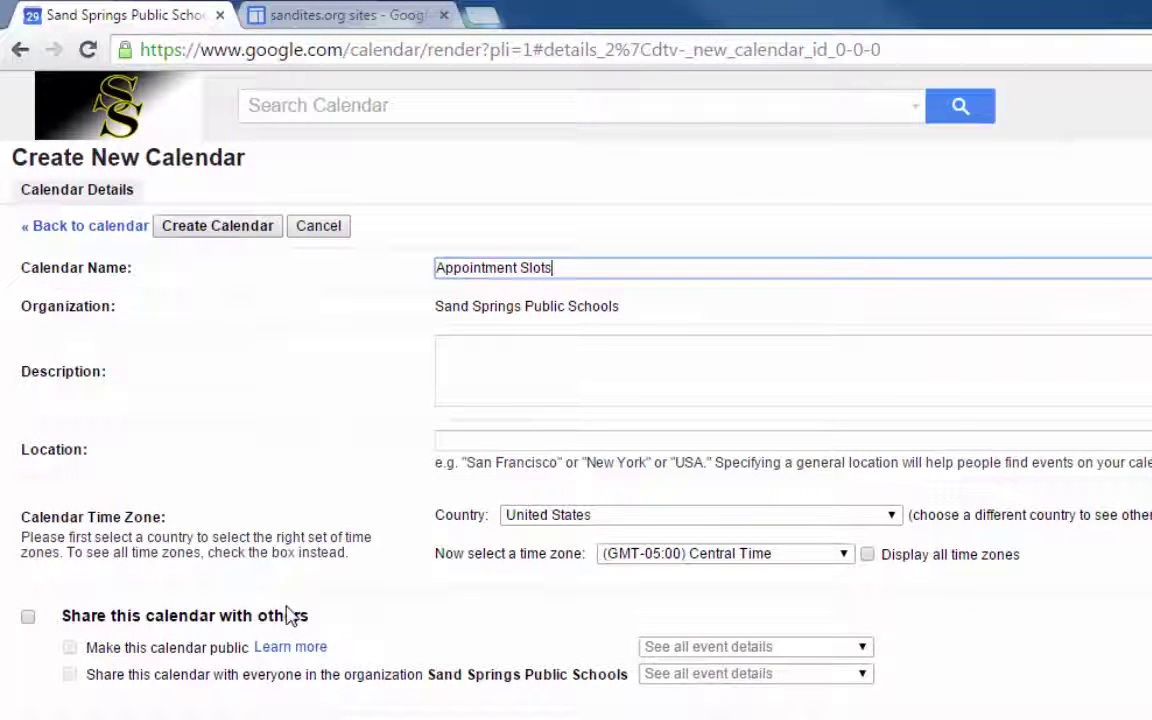
click(28, 622)
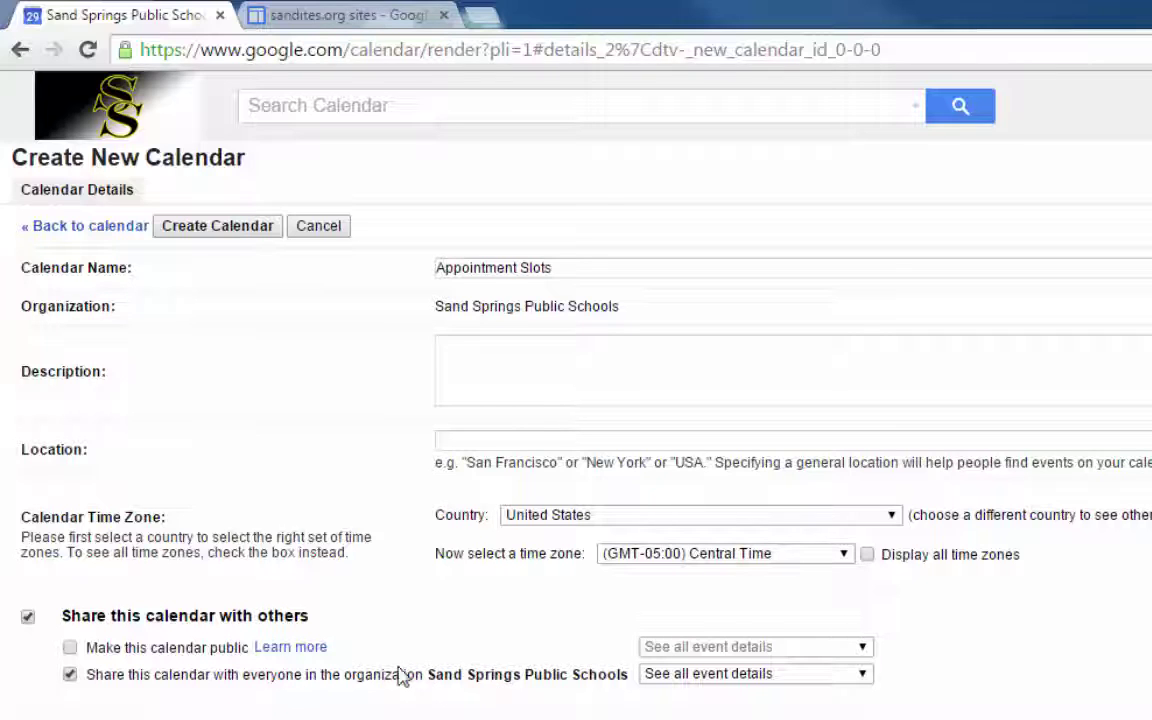
click(108, 648)
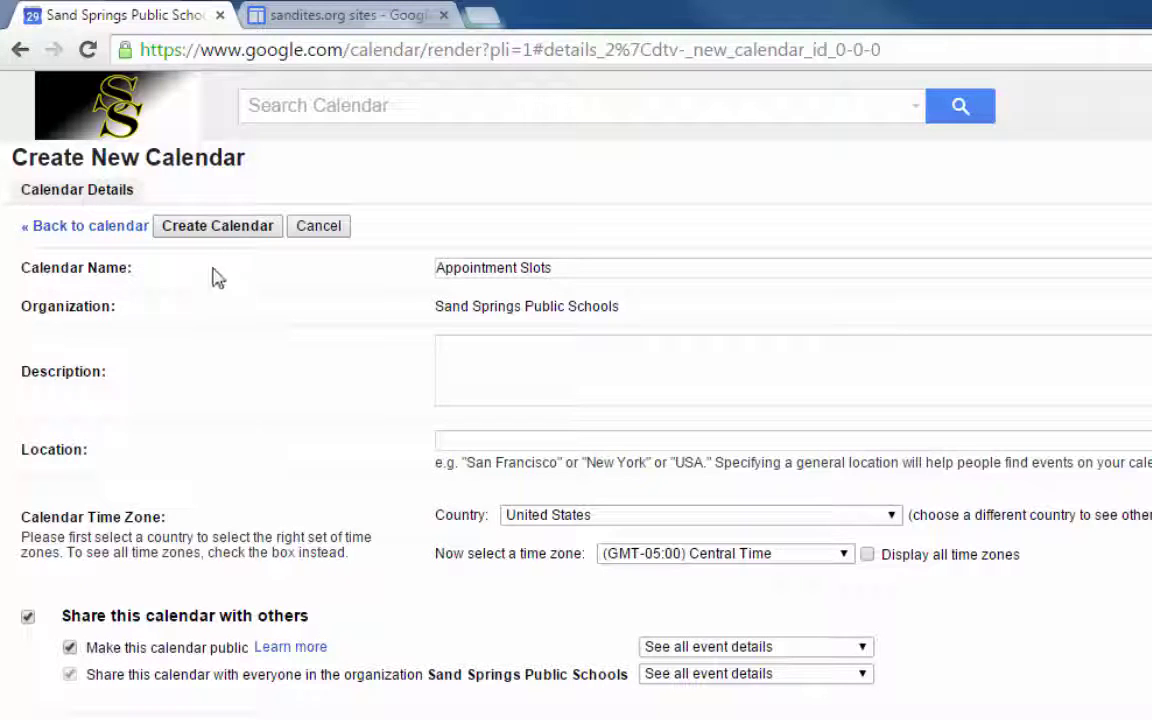
click(215, 228)
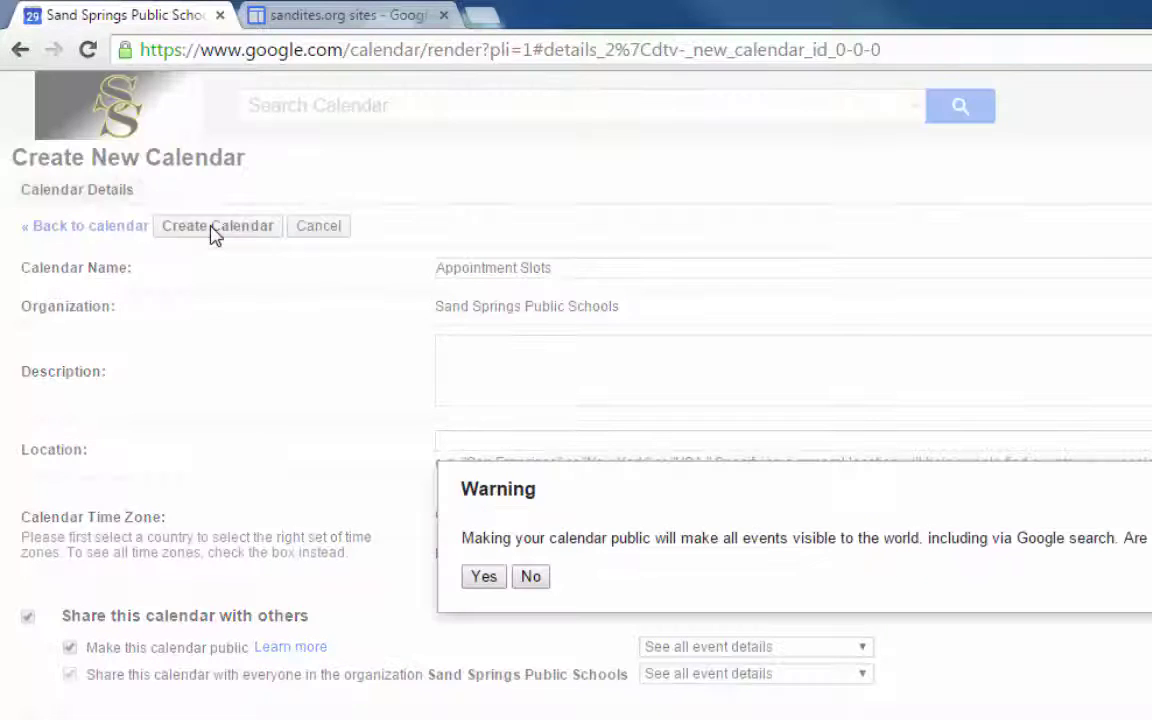
Confirm public visibility, then start an appointment slot block on Monday Aug 31 at 11:30am.
click(484, 578)
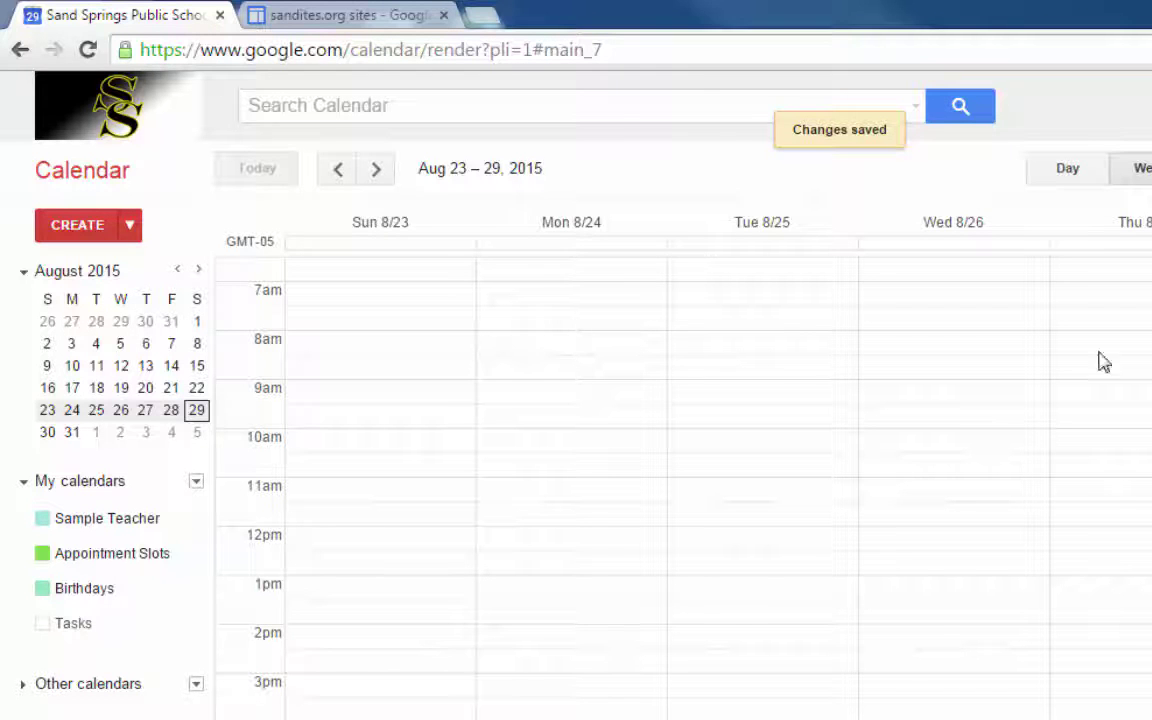
click(375, 170)
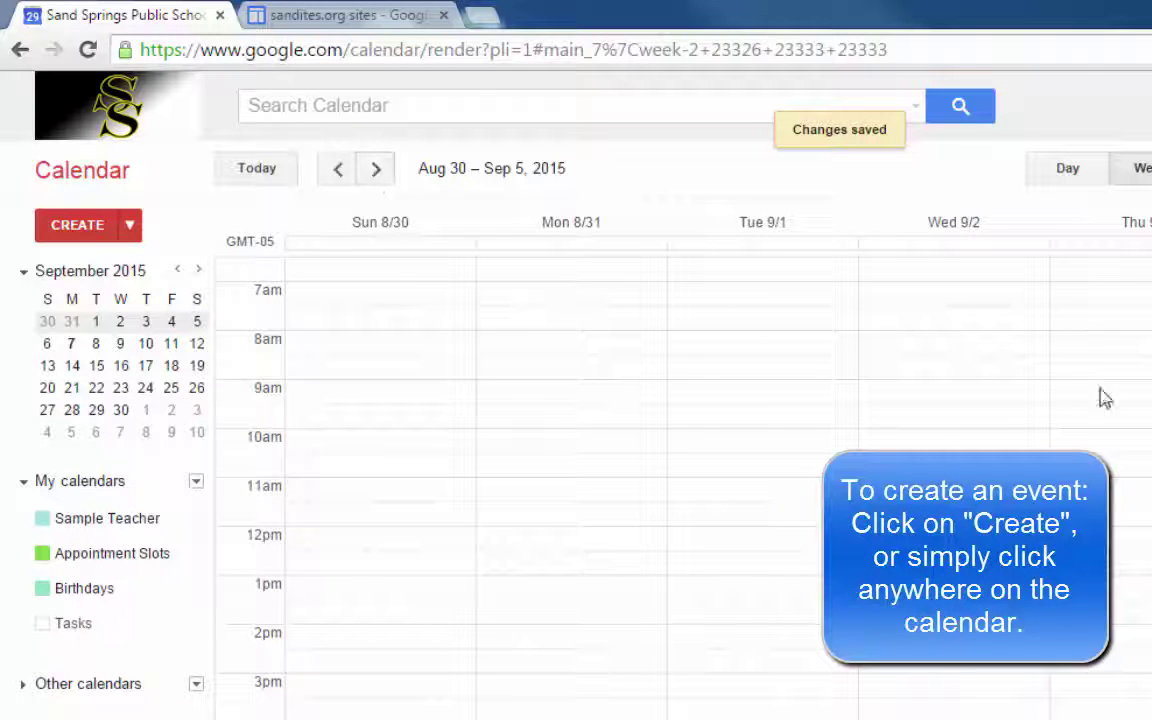
click(489, 522)
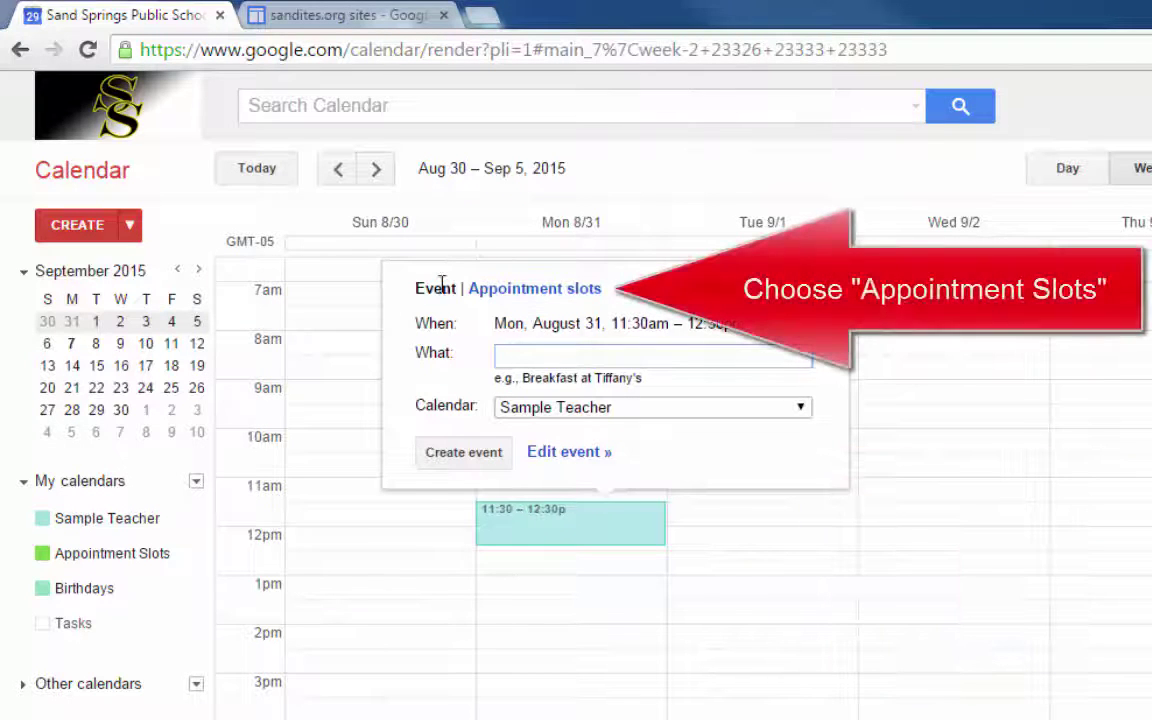
click(522, 292)
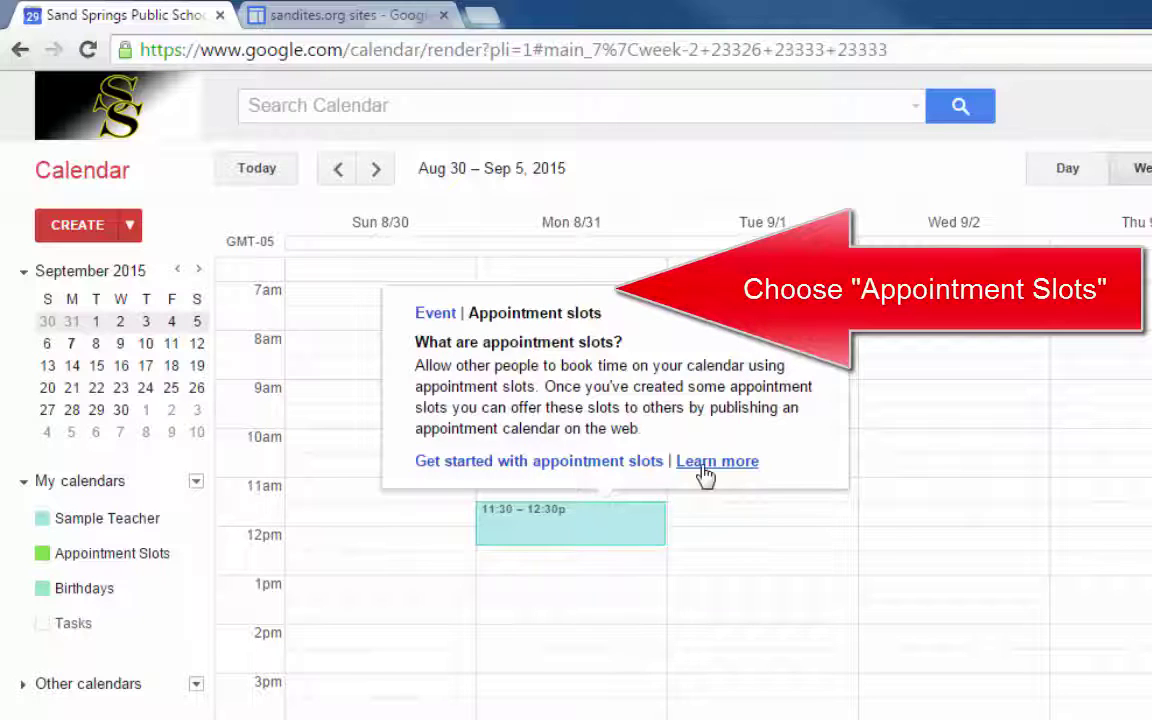
click(477, 463)
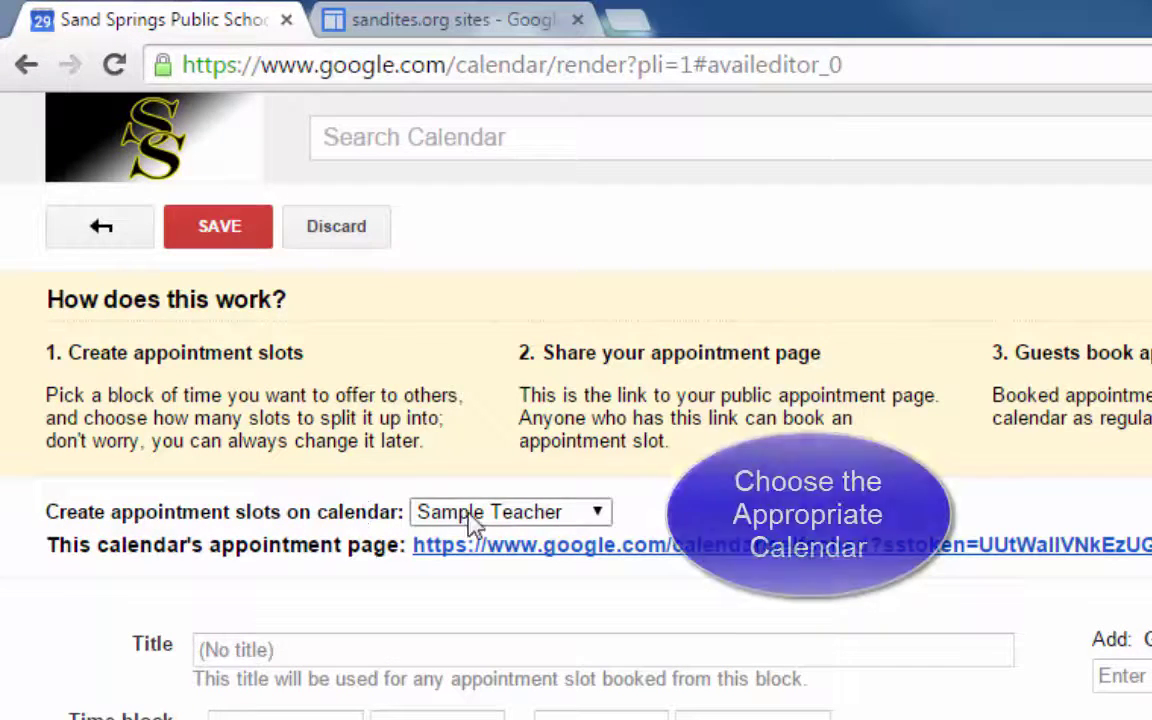
Assign the slot block to the Appointment Slots calendar and title it 'Parent Teacher Conference Times'.
click(600, 514)
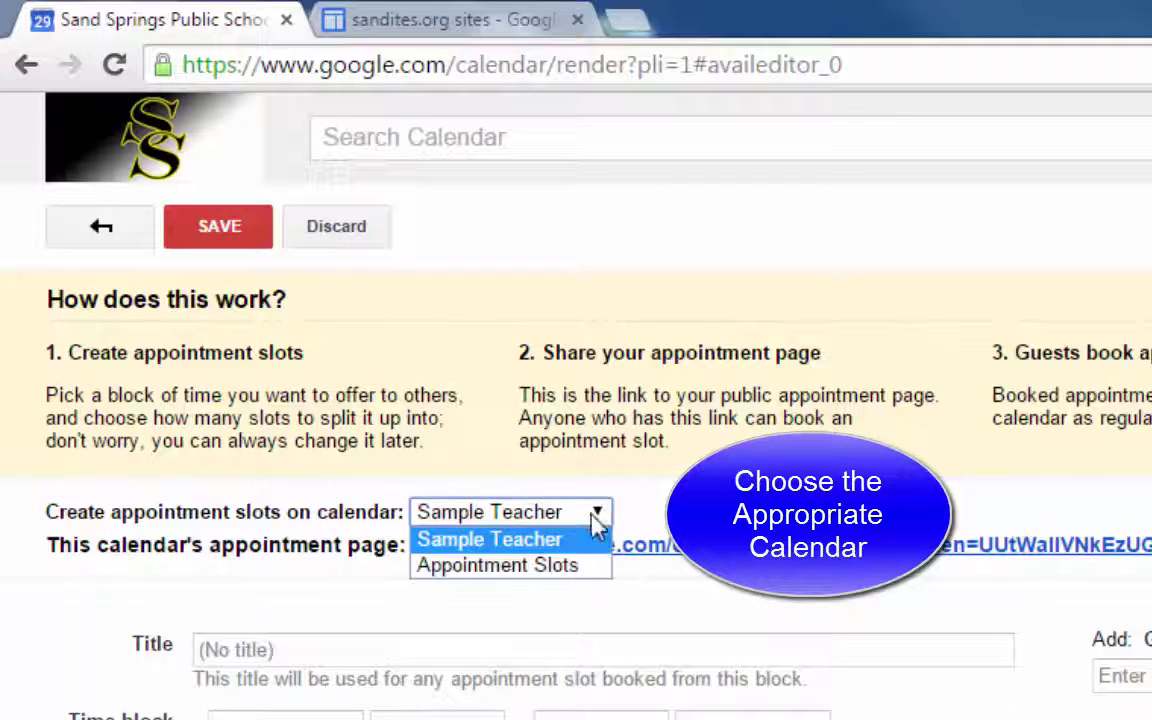
click(489, 566)
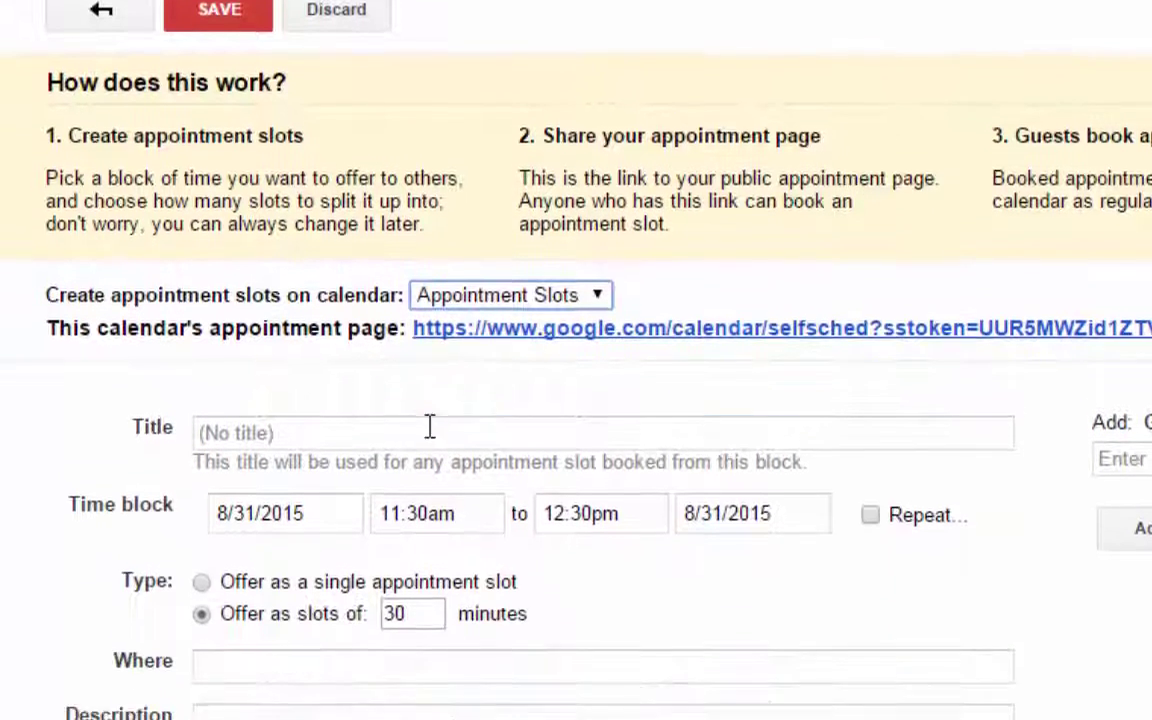
click(425, 652)
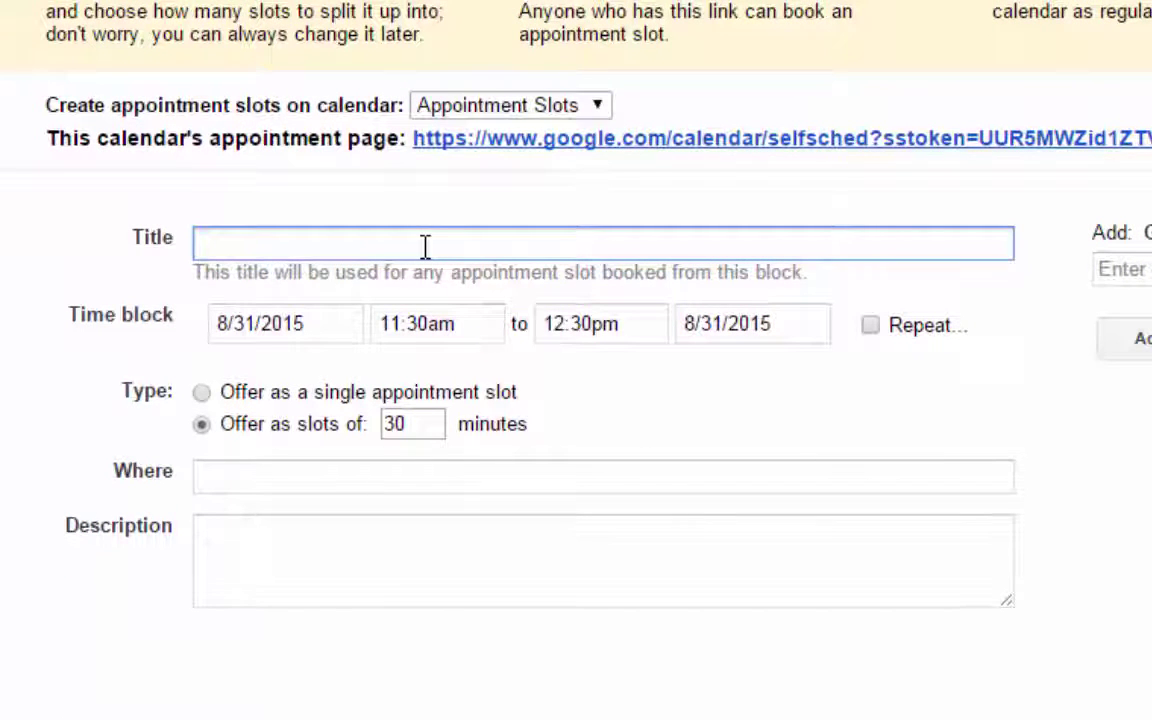
text(Parent Teach)
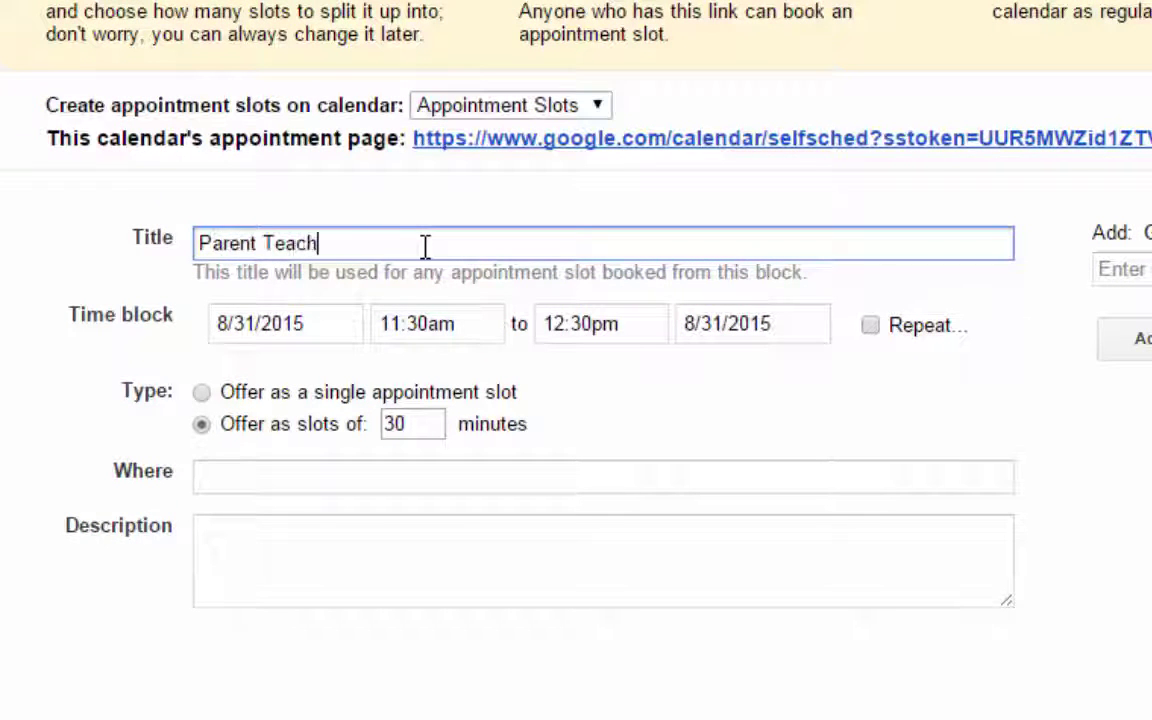
text(er Conference Times)
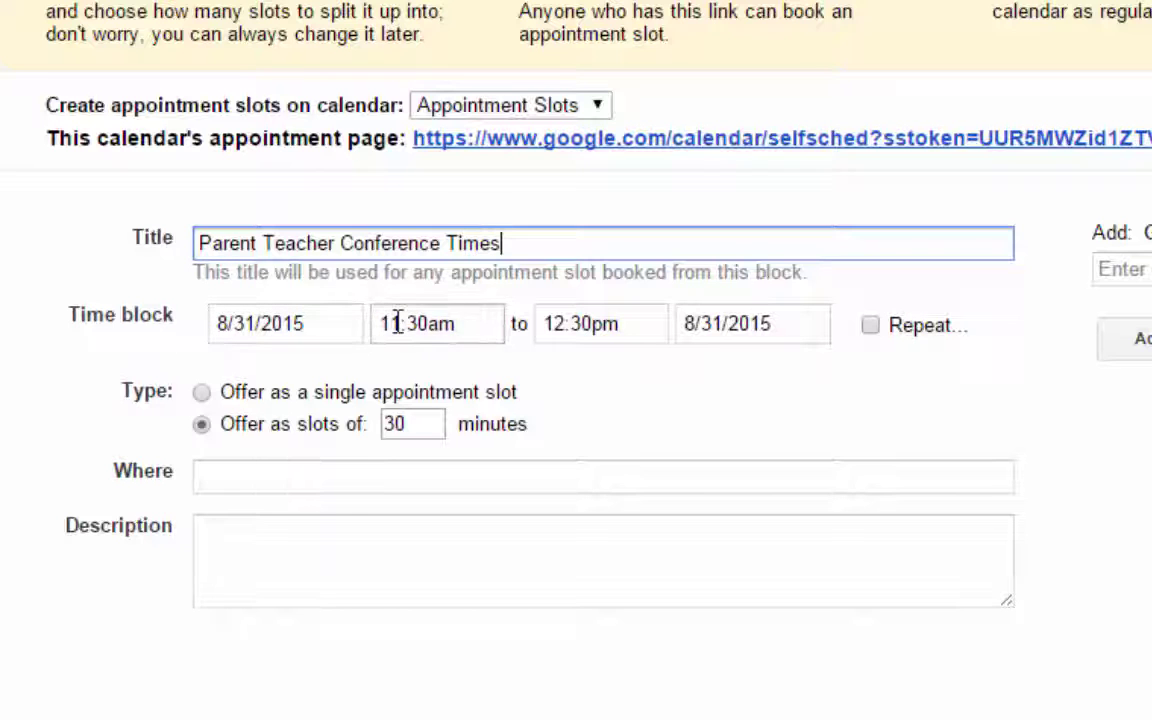
Set the block to run from 4:00pm to 8:00pm.
click(391, 323)
scroll(510, 455, down, 1)
scroll(510, 468, down, 2)
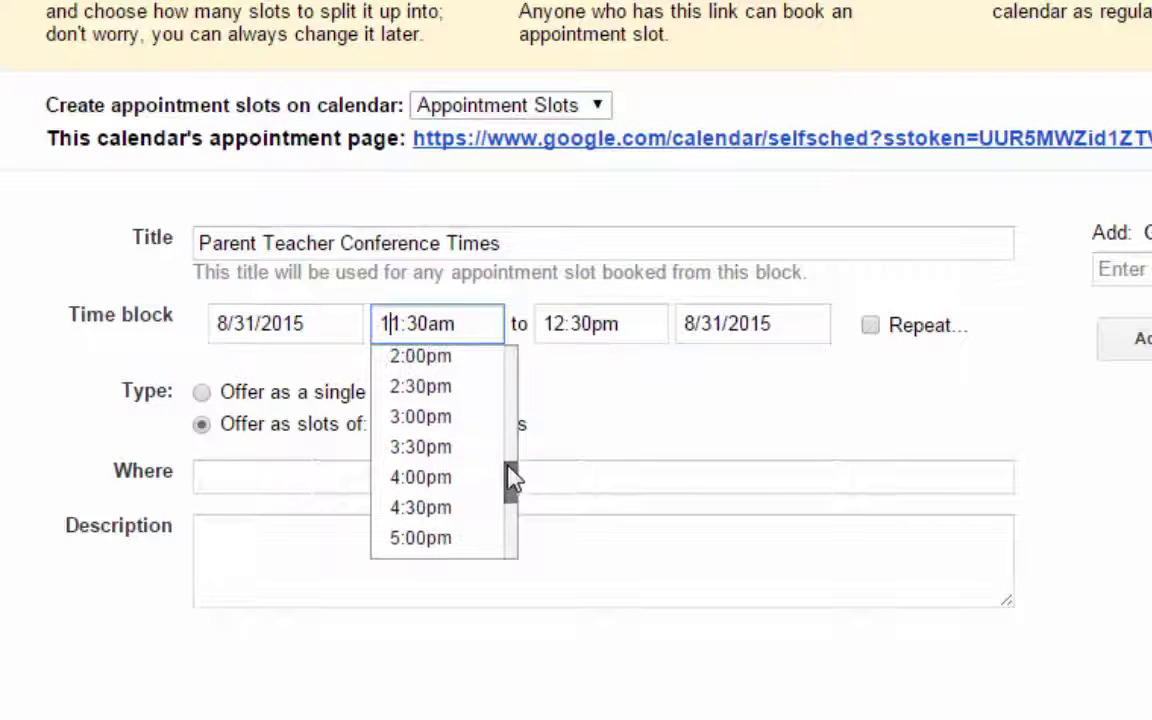
click(450, 488)
click(575, 324)
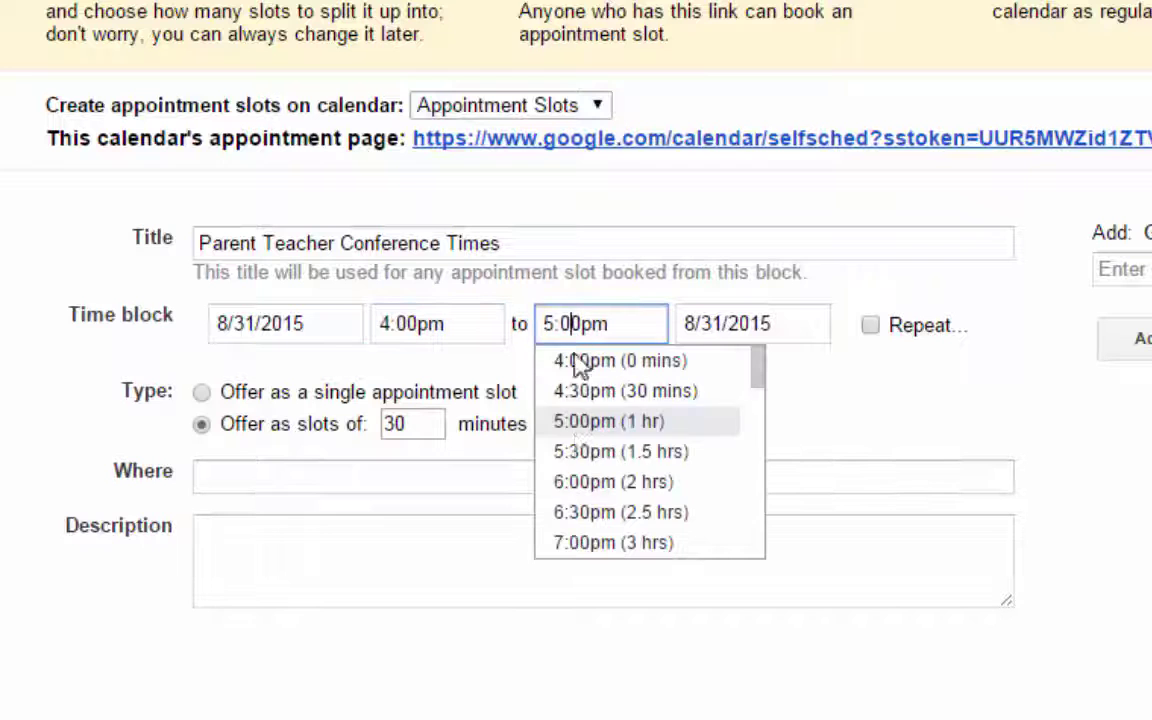
drag(758, 378, 758, 405)
scroll(663, 406, down, 1)
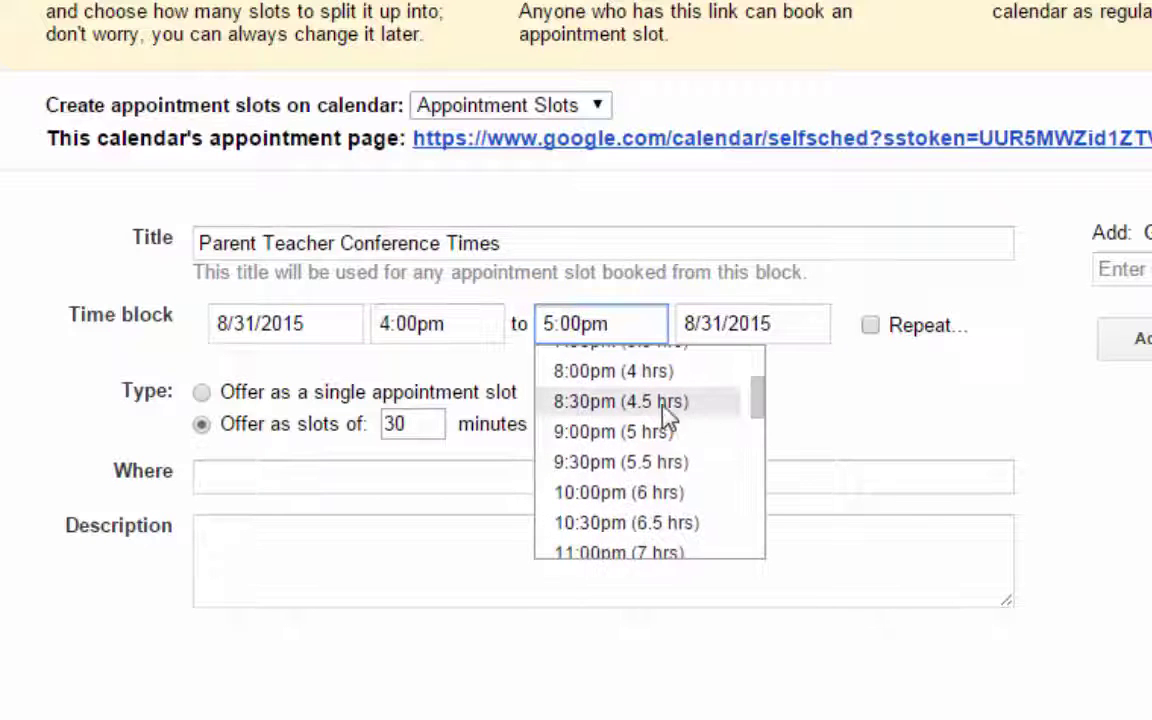
click(620, 383)
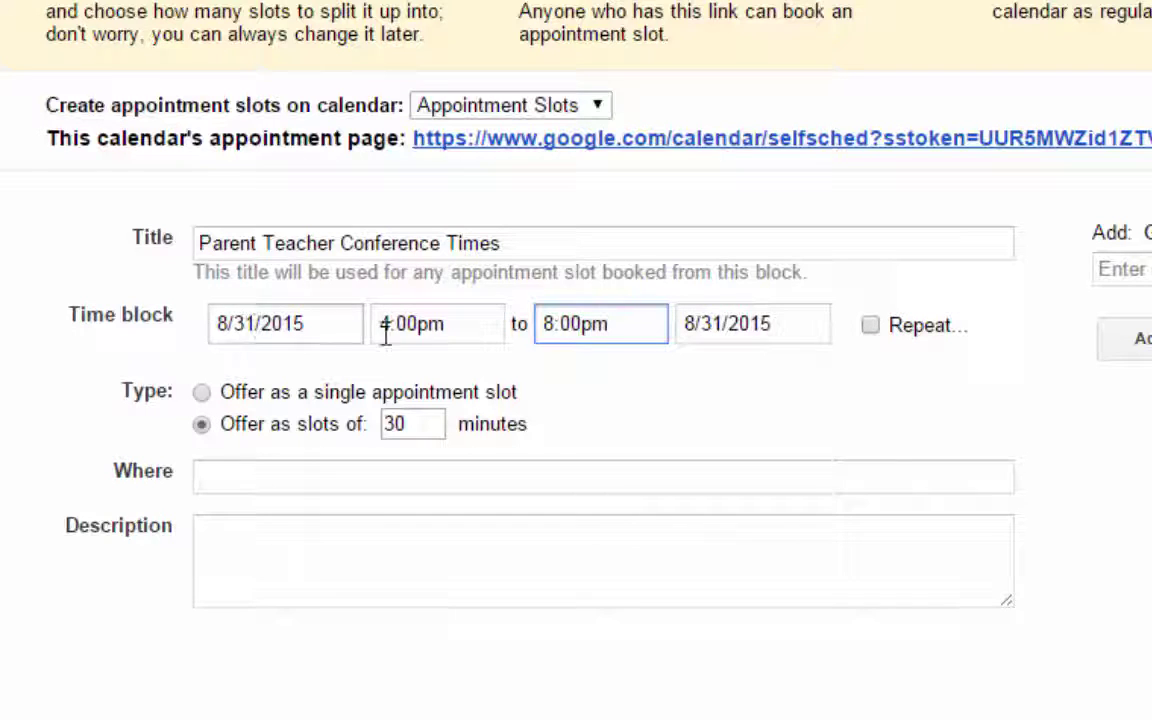
Repeat the block every weekday (Monday to Friday), ending on 9/3/2015.
click(870, 326)
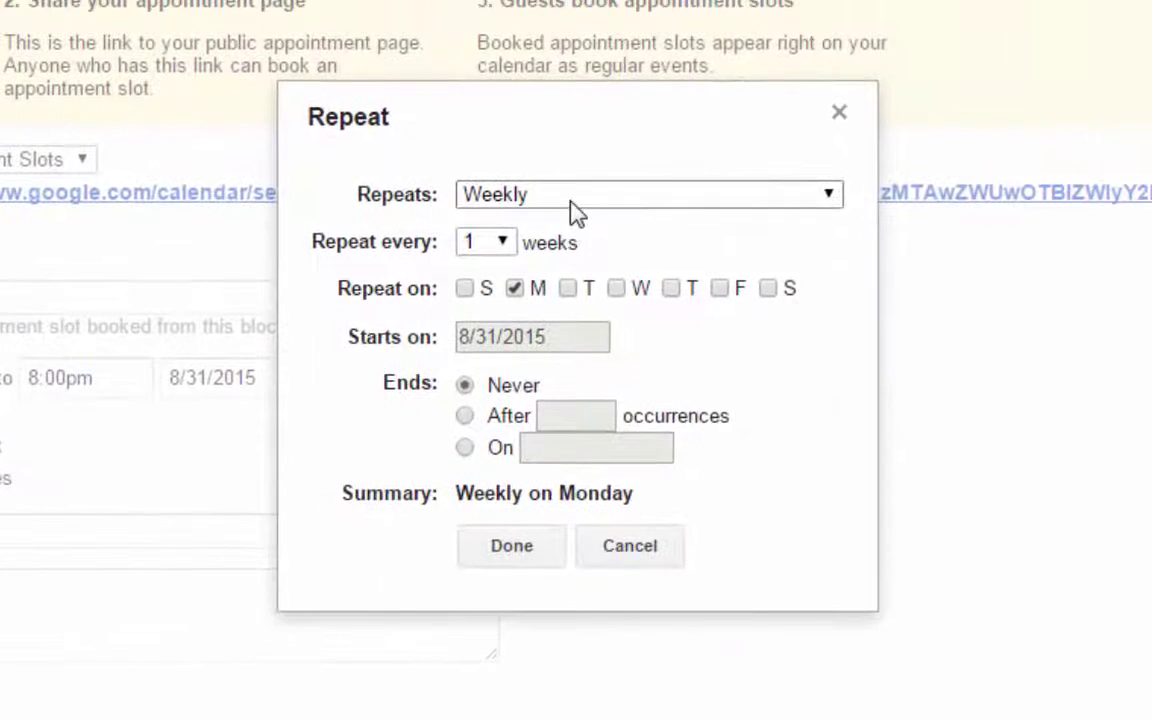
click(622, 198)
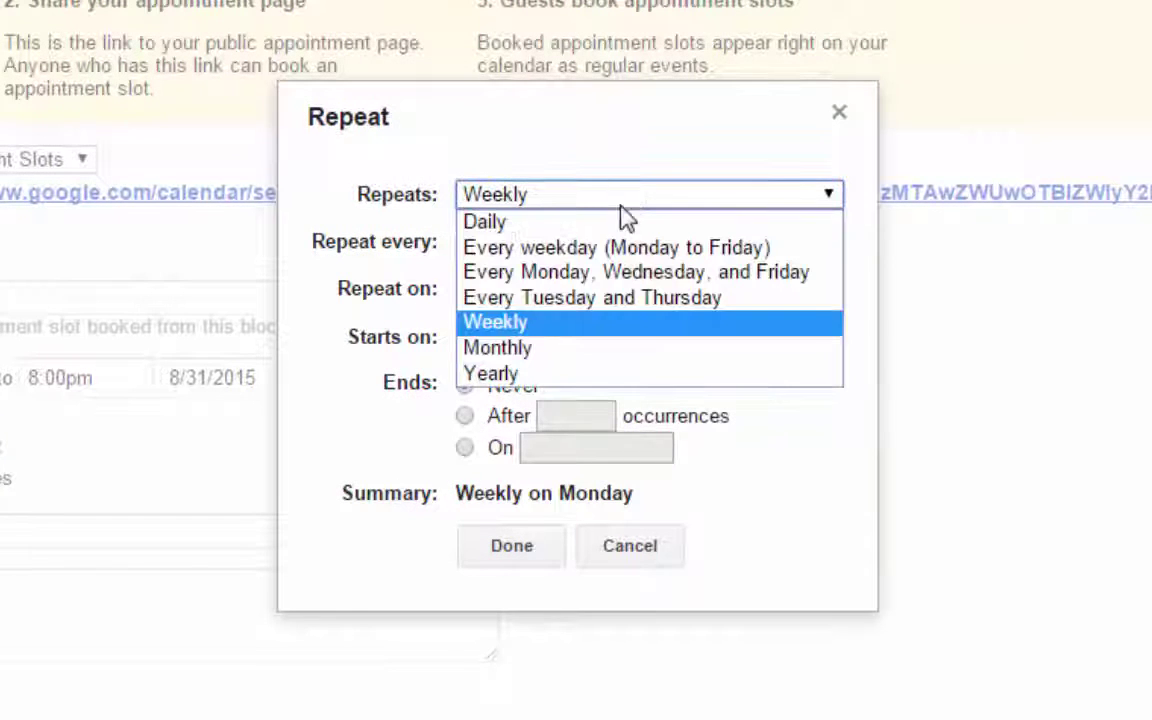
click(663, 250)
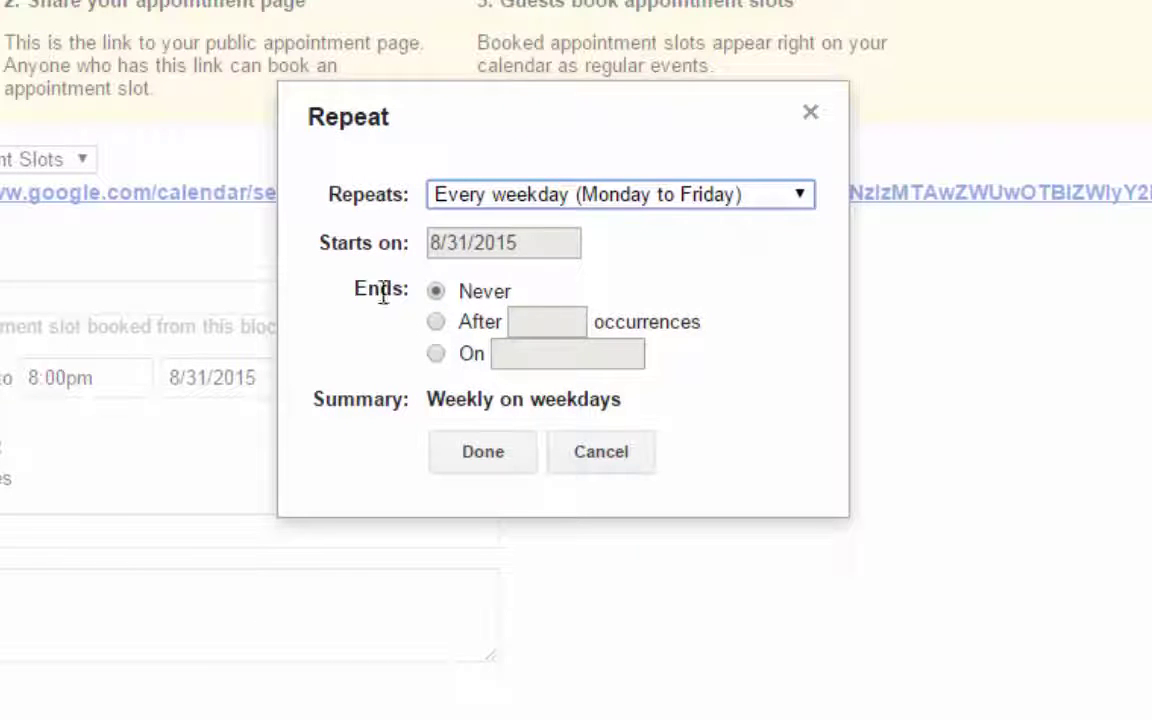
click(436, 355)
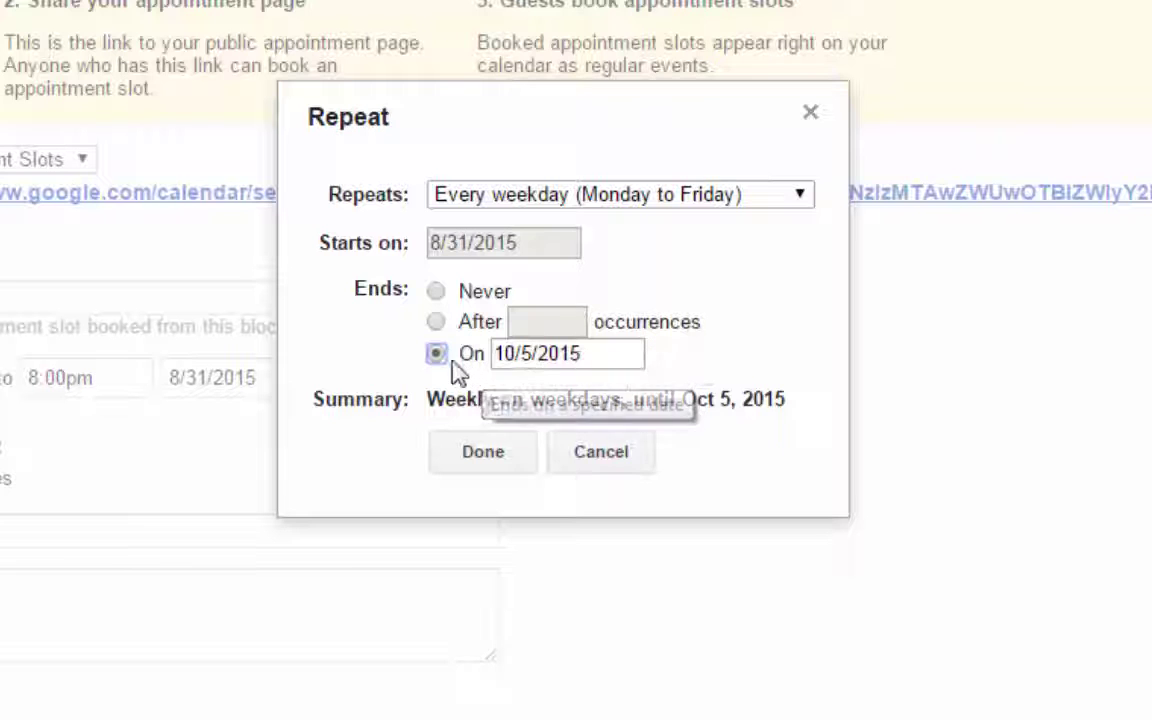
click(540, 354)
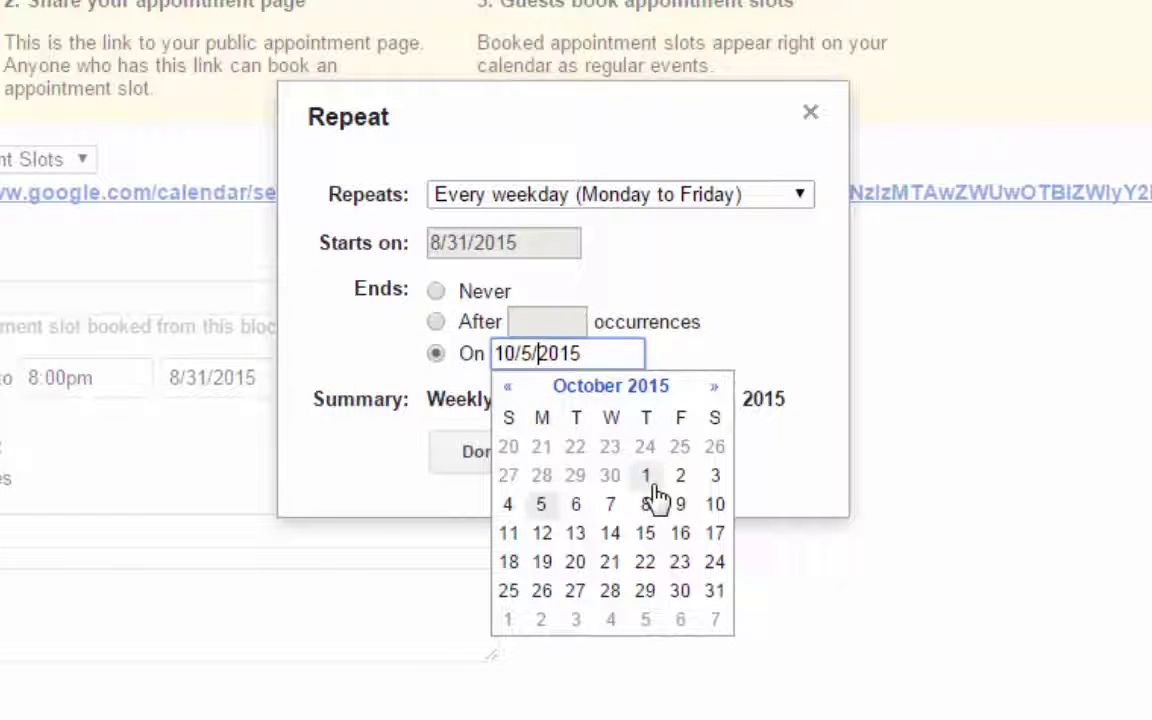
click(508, 388)
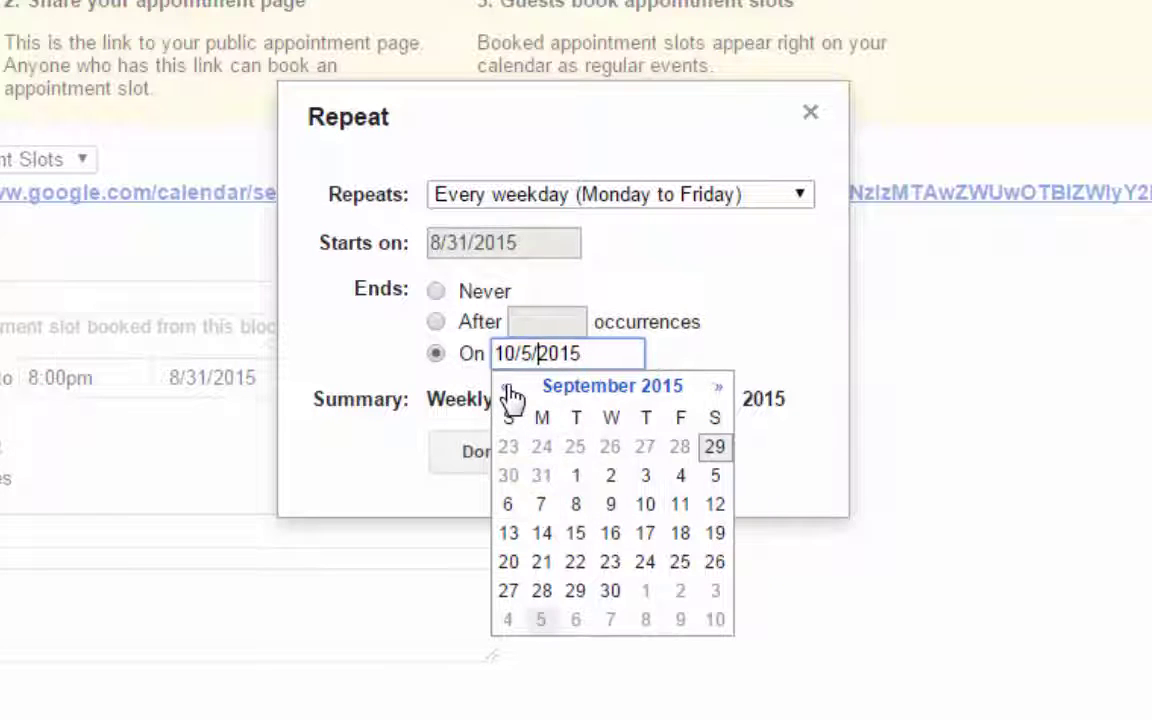
click(645, 478)
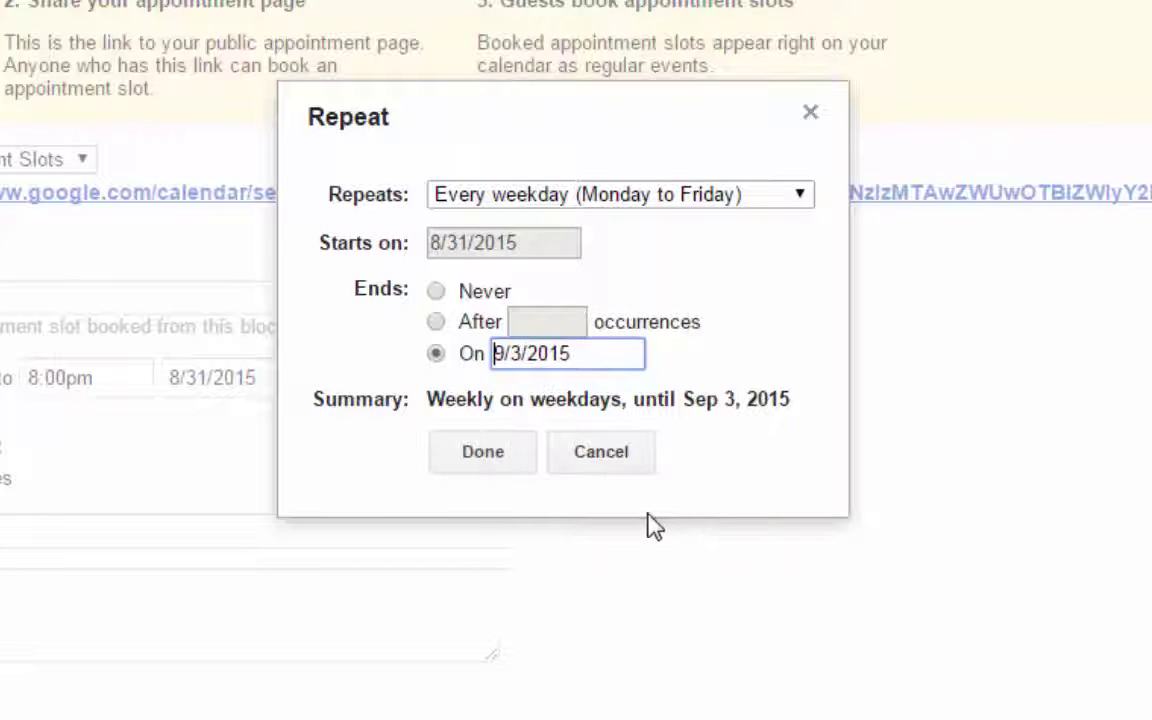
click(497, 465)
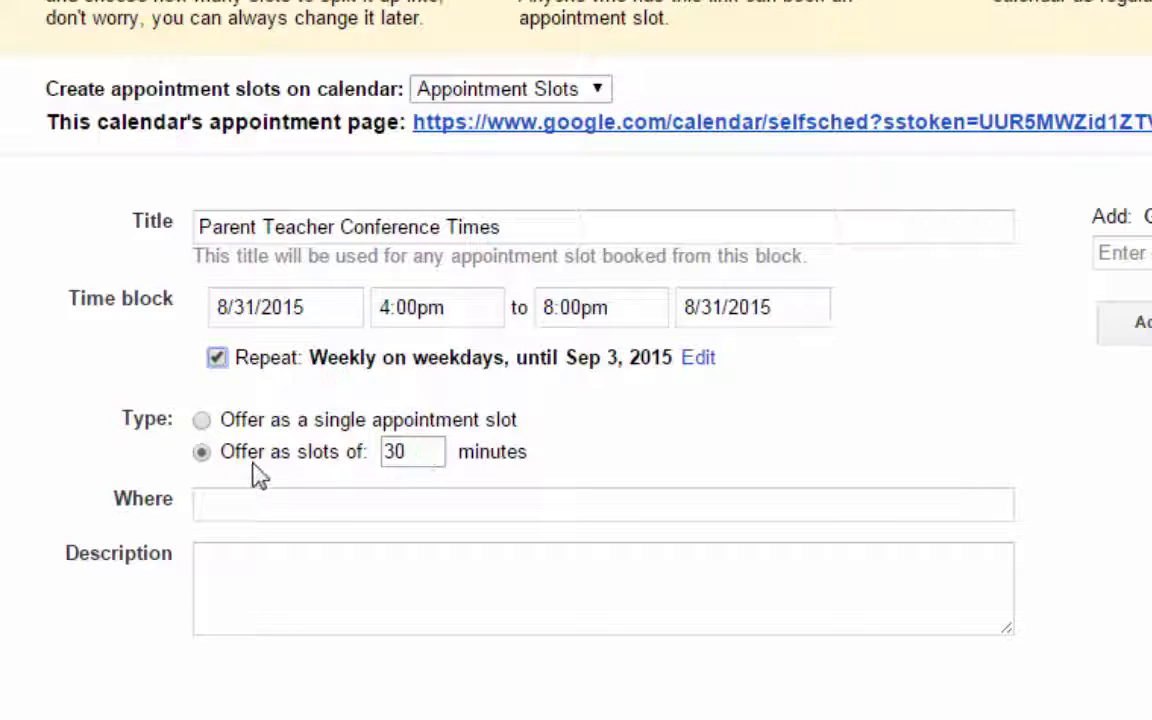
Change the slots to 15 minutes and set the location to Room 411.
click(414, 450)
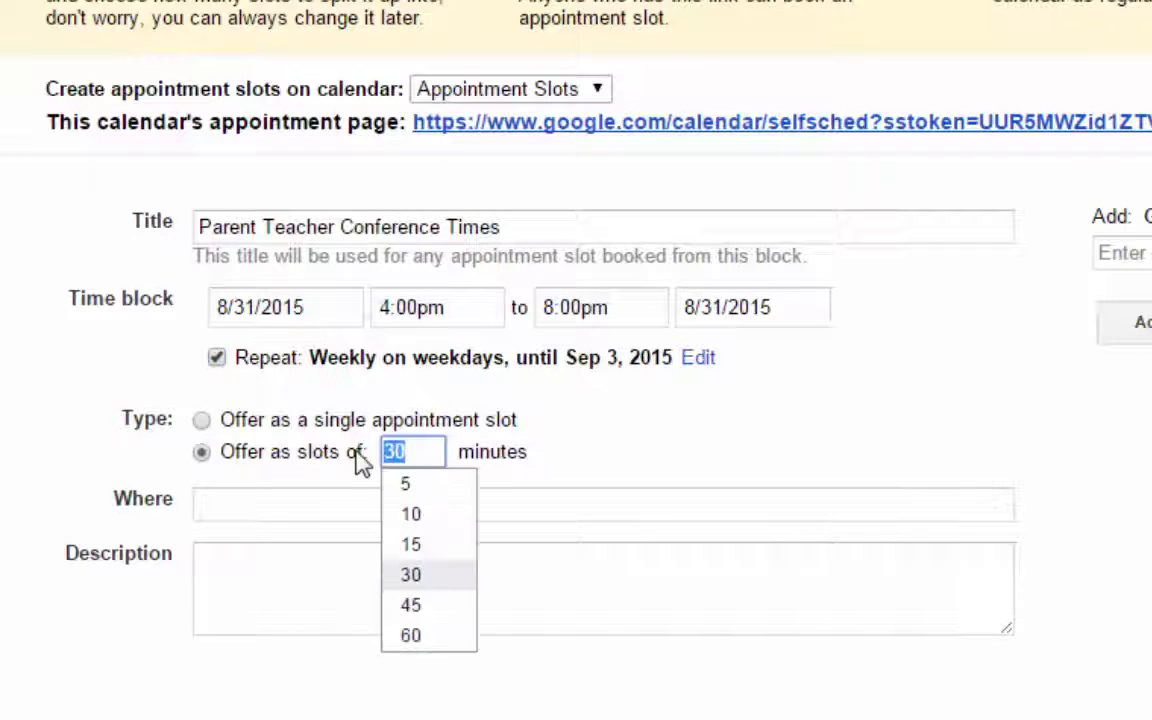
text(15)
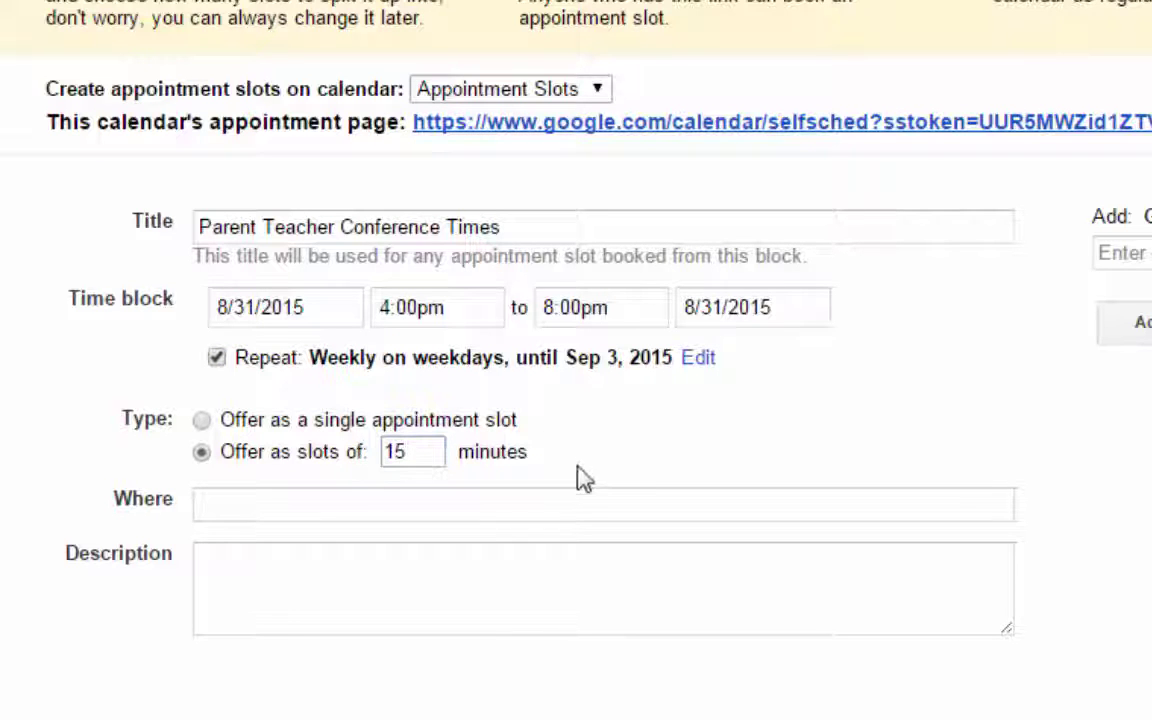
click(570, 500)
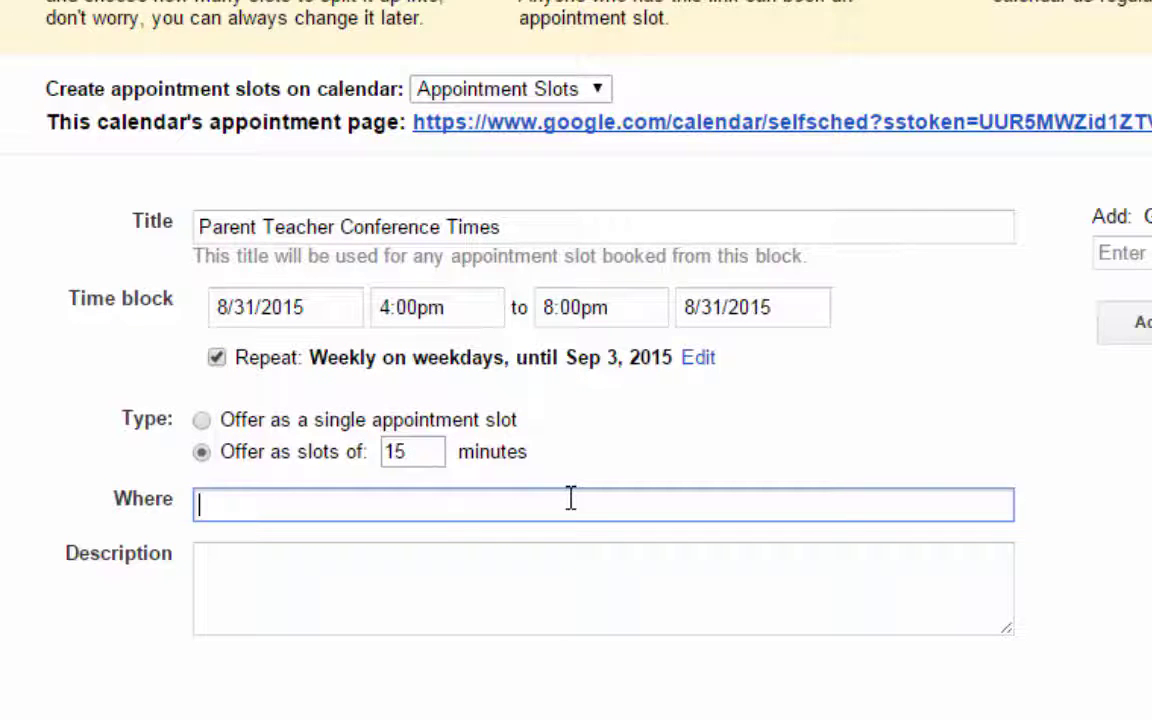
text(Room 411)
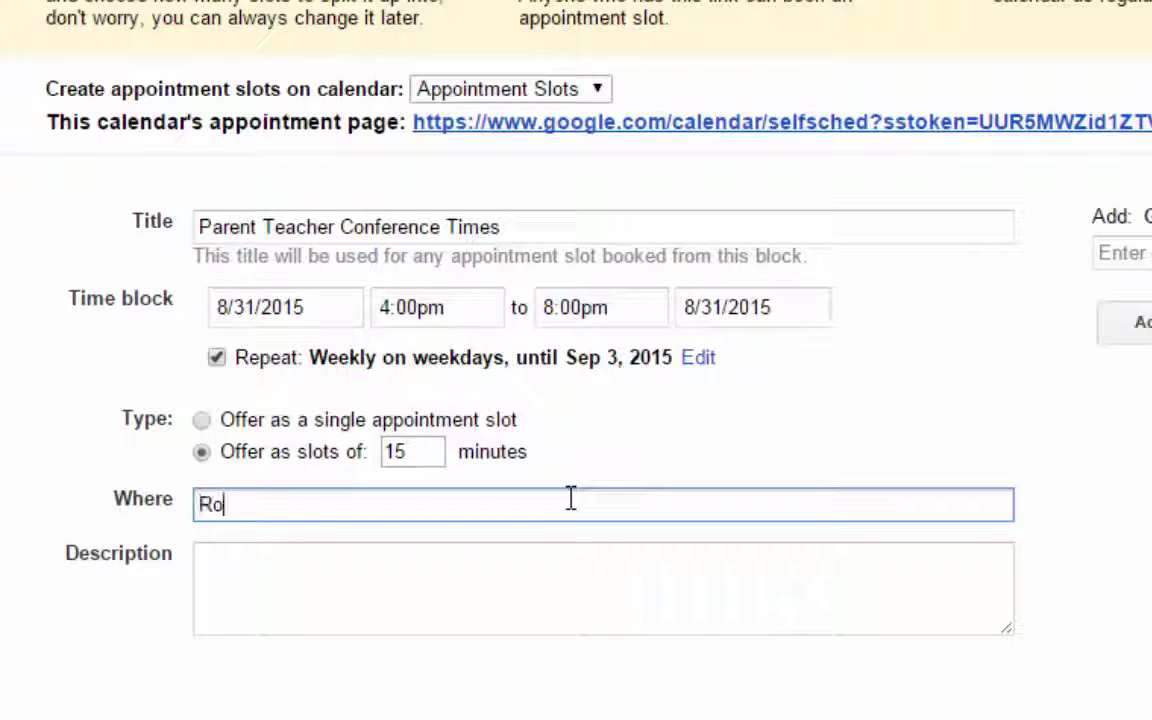
Describe the slots as a Parent Teacher Conference with the teacher, capitalising 'Conference'.
click(548, 599)
text(Pare)
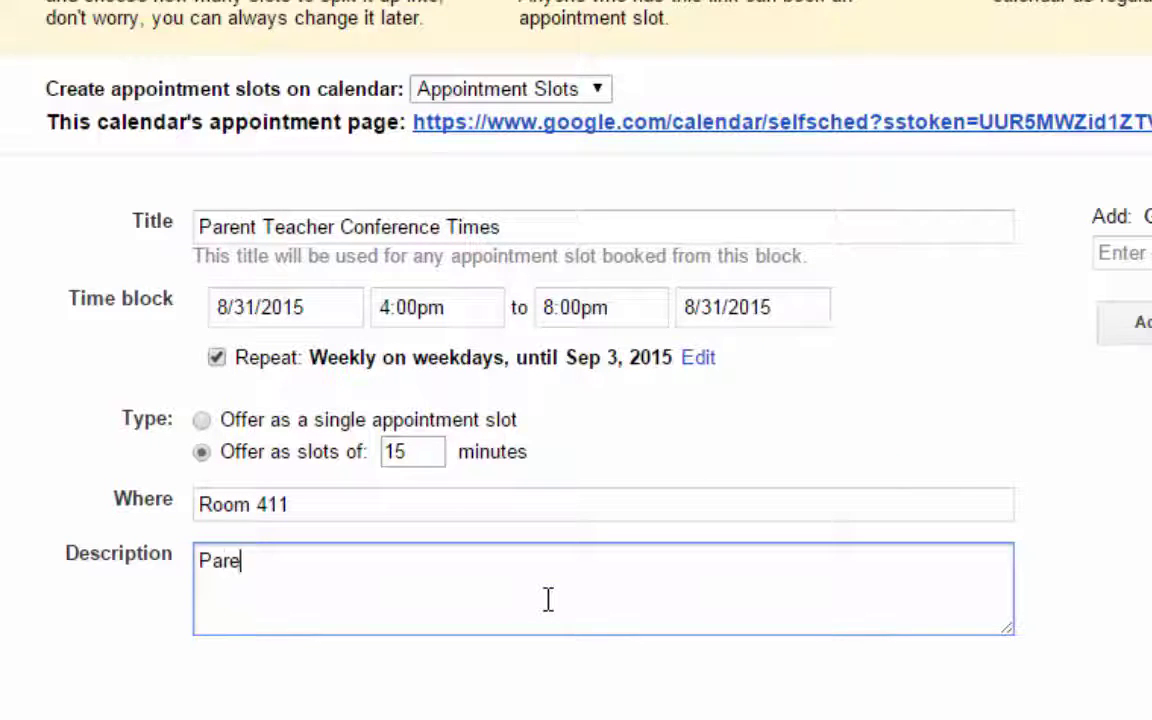
text(nt Tea)
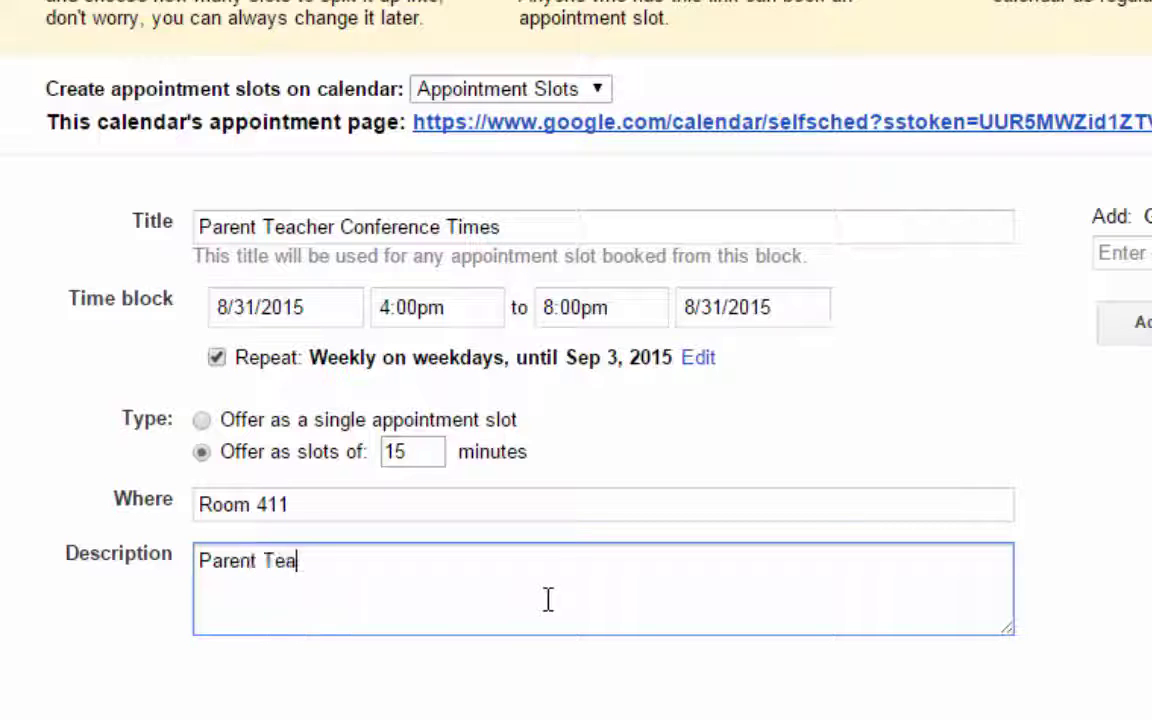
text(cher conference w)
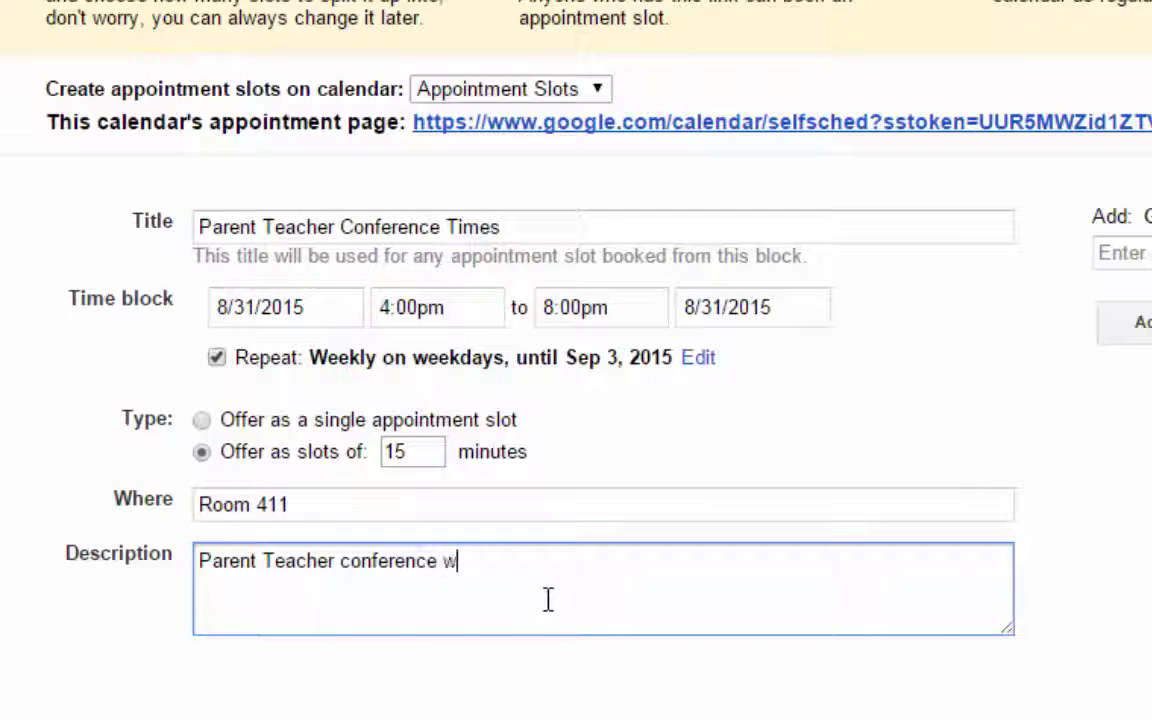
text(ith Mr. Smith)
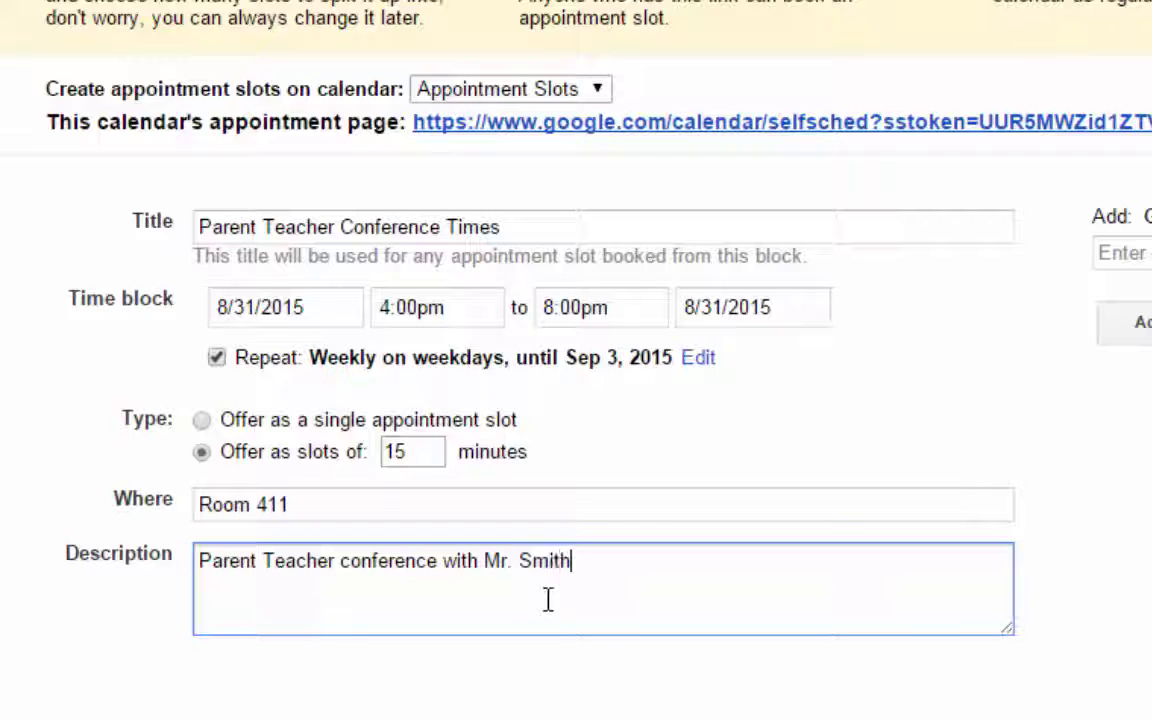
click(343, 565)
key(Delete)
text(C)
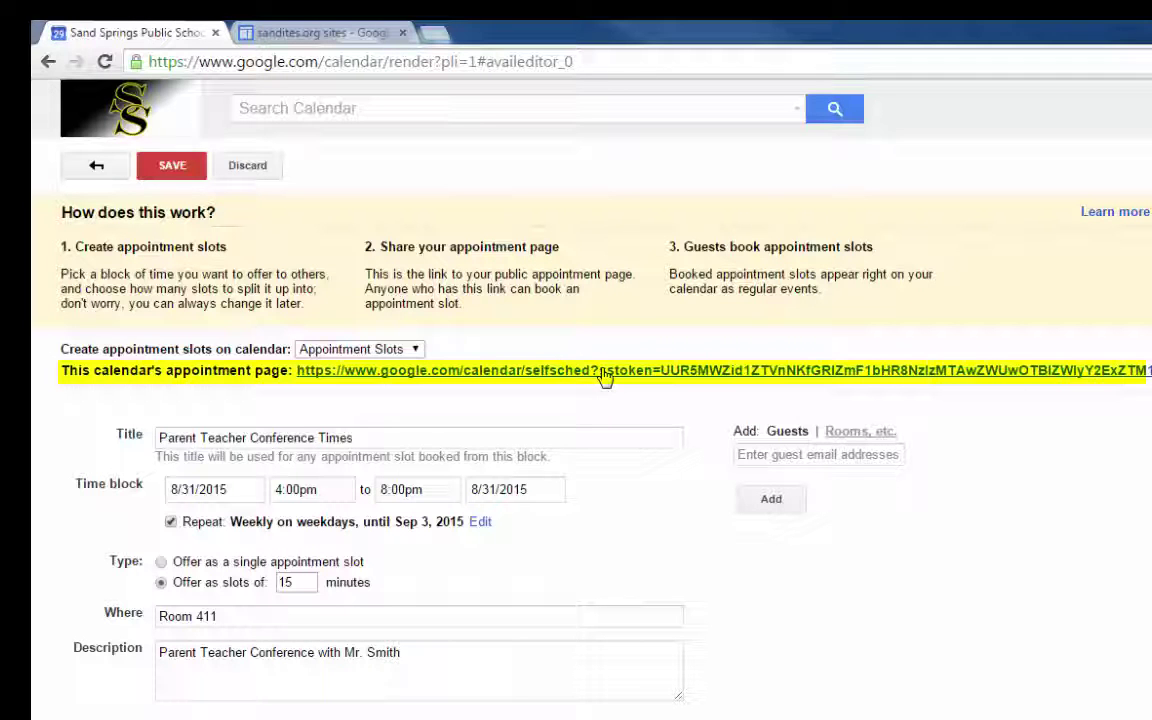
Copy the appointment booking page link and save the conference slots.
right_click(472, 378)
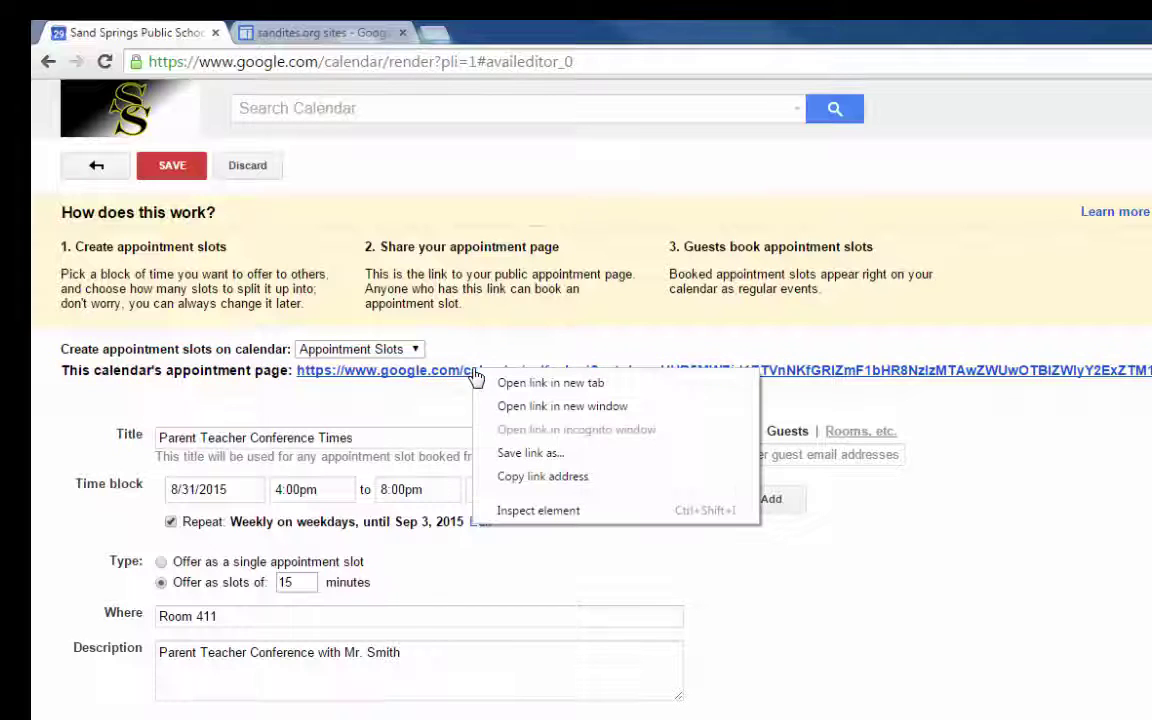
click(506, 478)
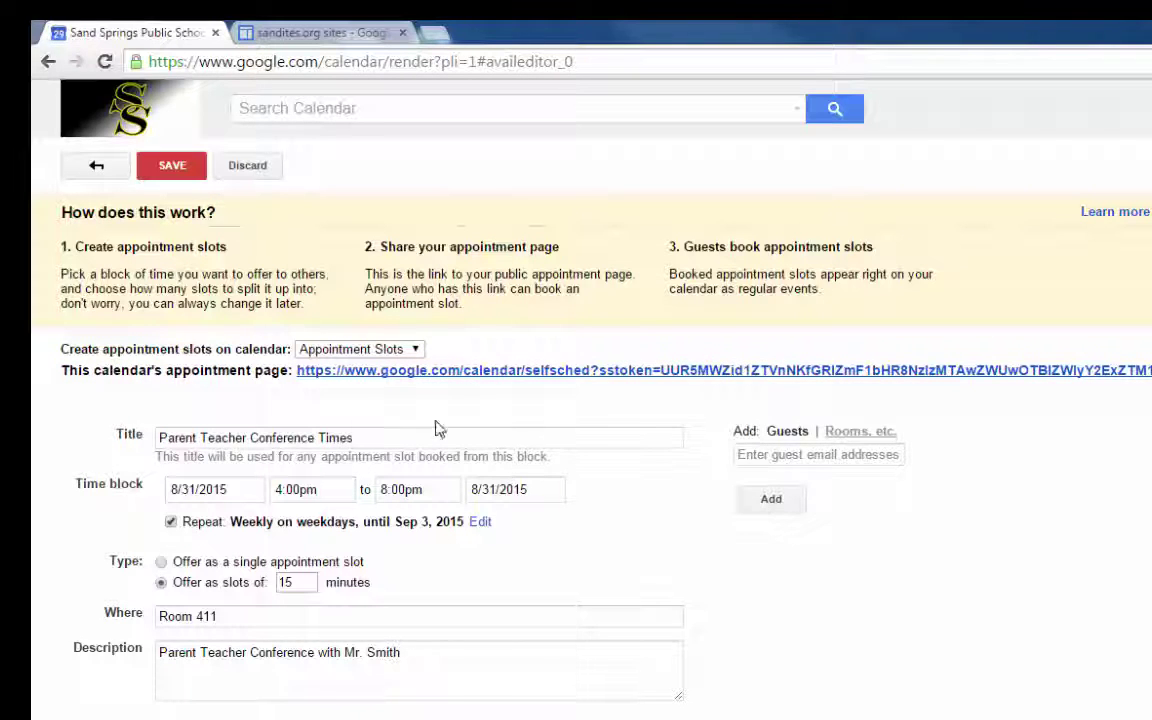
click(172, 170)
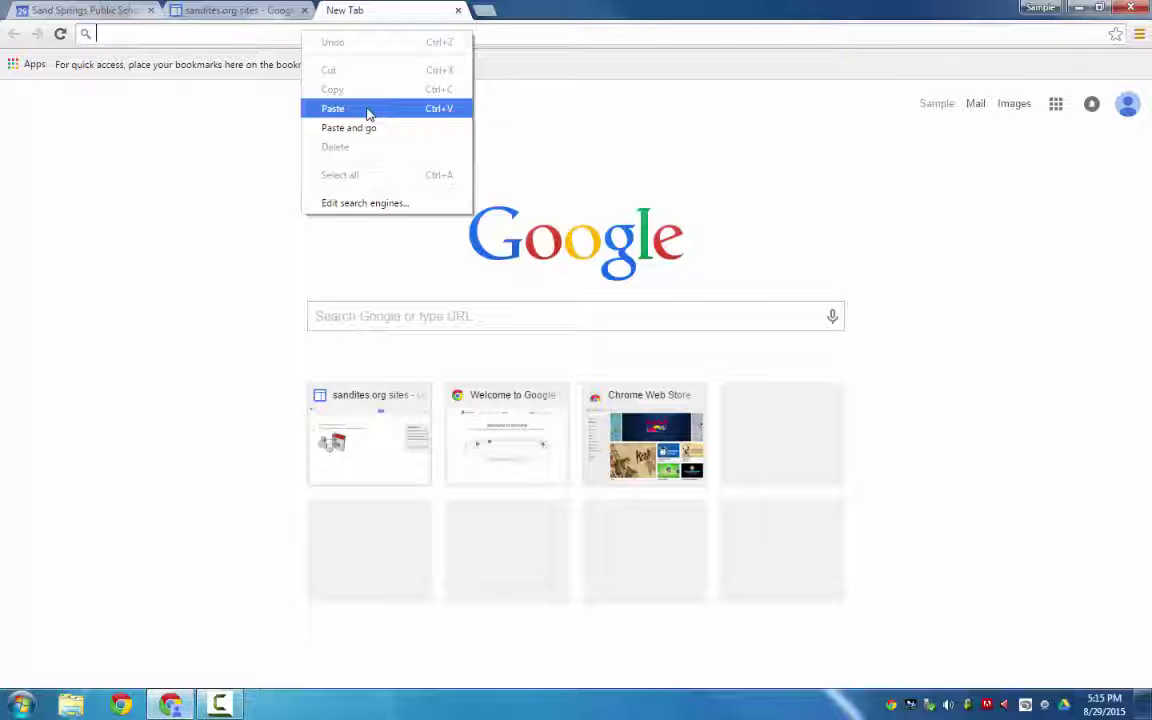
Load the copied booking page, go to the Aug 30 – Sep 5 week, and preview the Monday 4:15pm slot without booking.
click(368, 114)
key(Return)
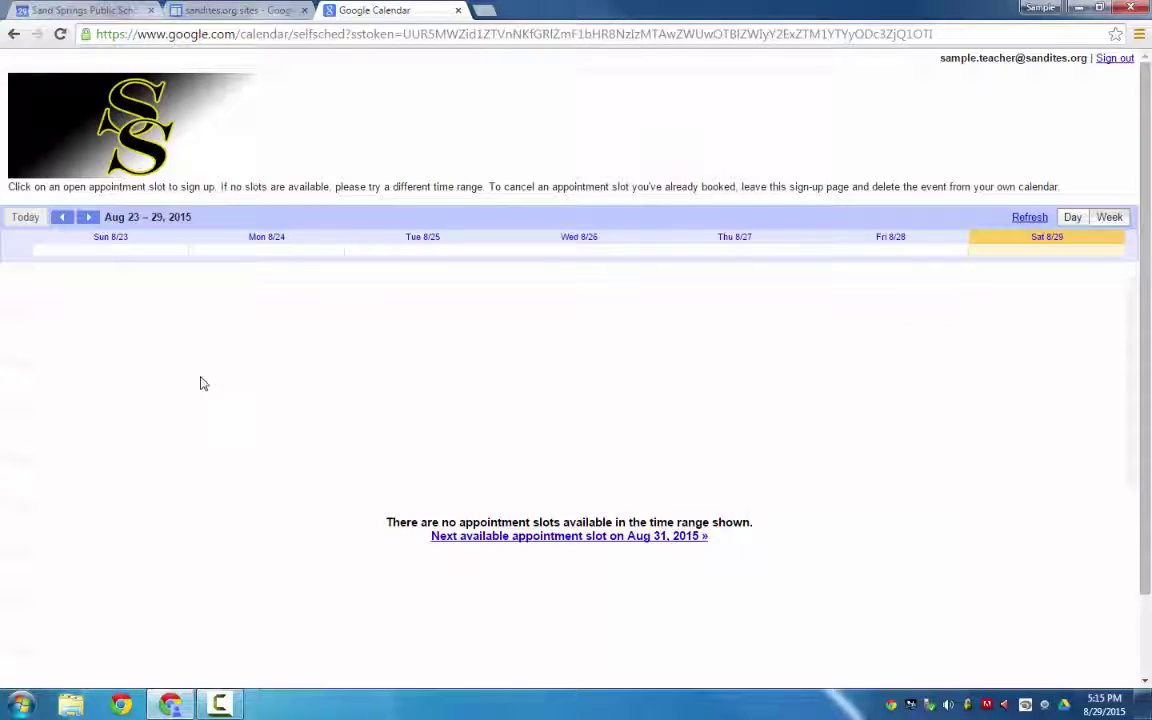
click(91, 218)
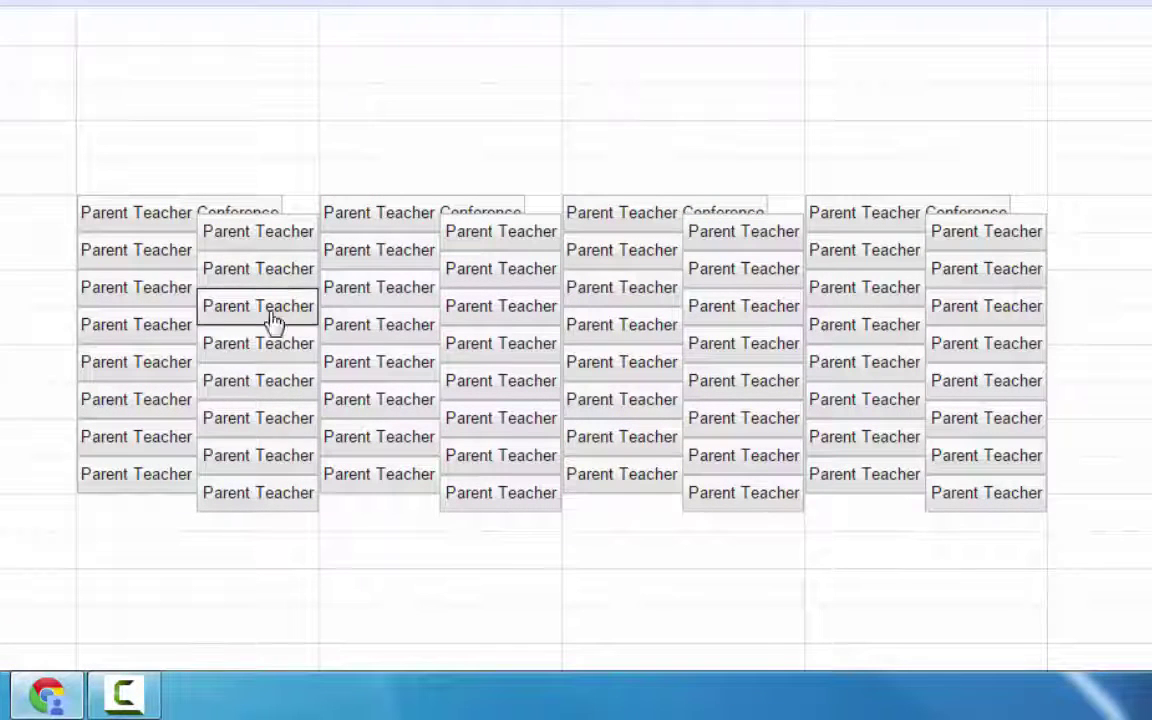
click(258, 236)
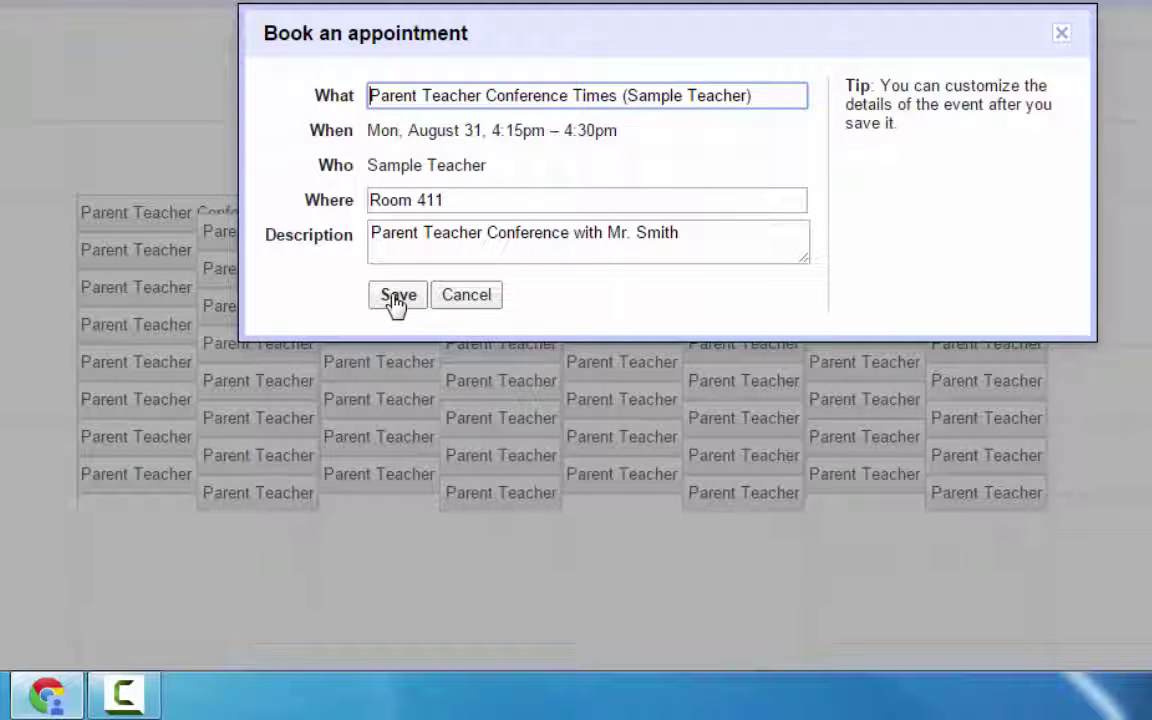
click(460, 300)
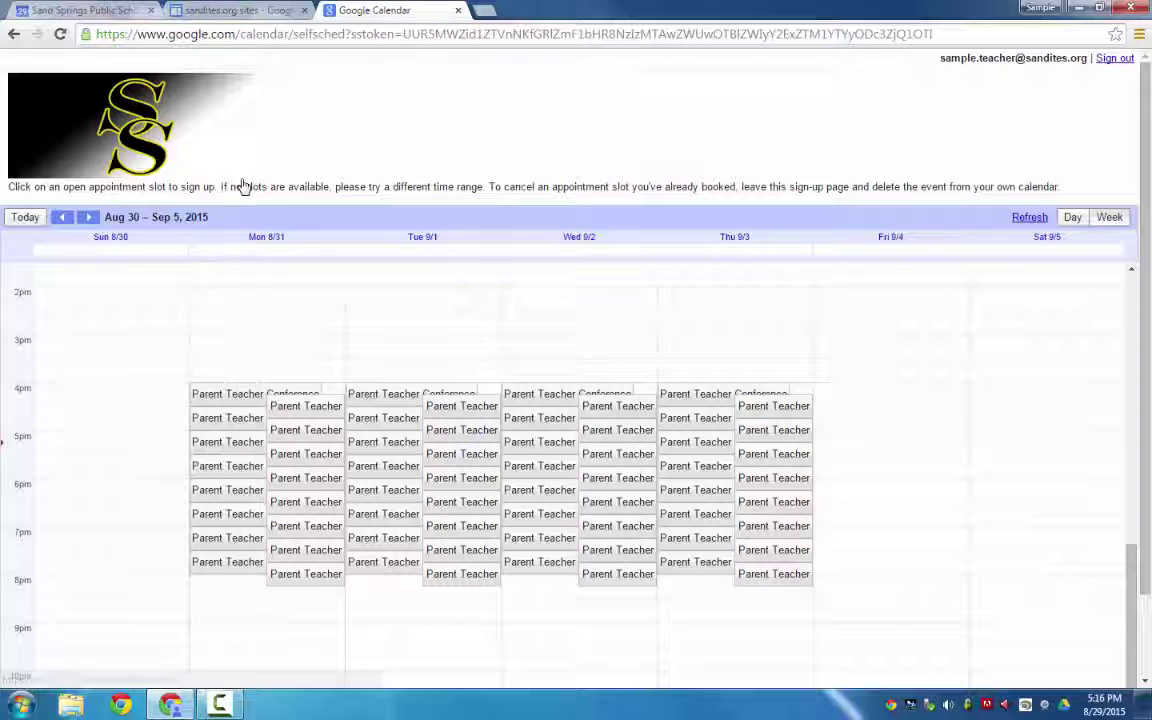
Create a new site page titled 'Parent Conferences' and return to editing it.
click(214, 9)
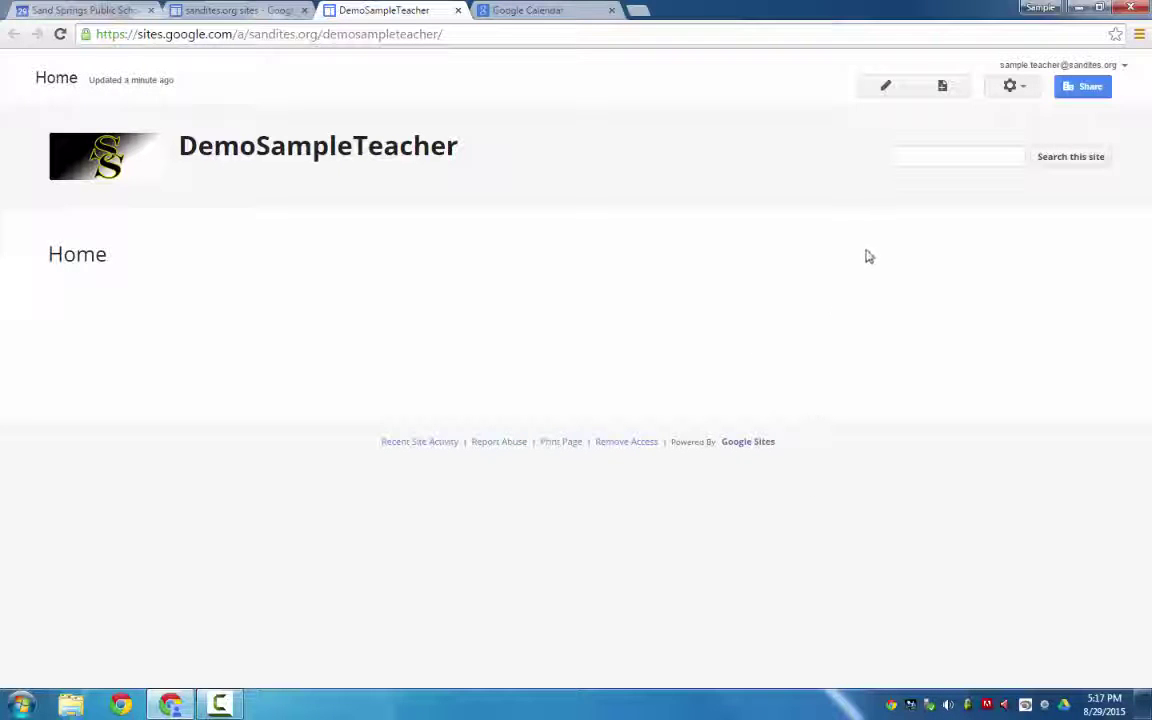
click(942, 88)
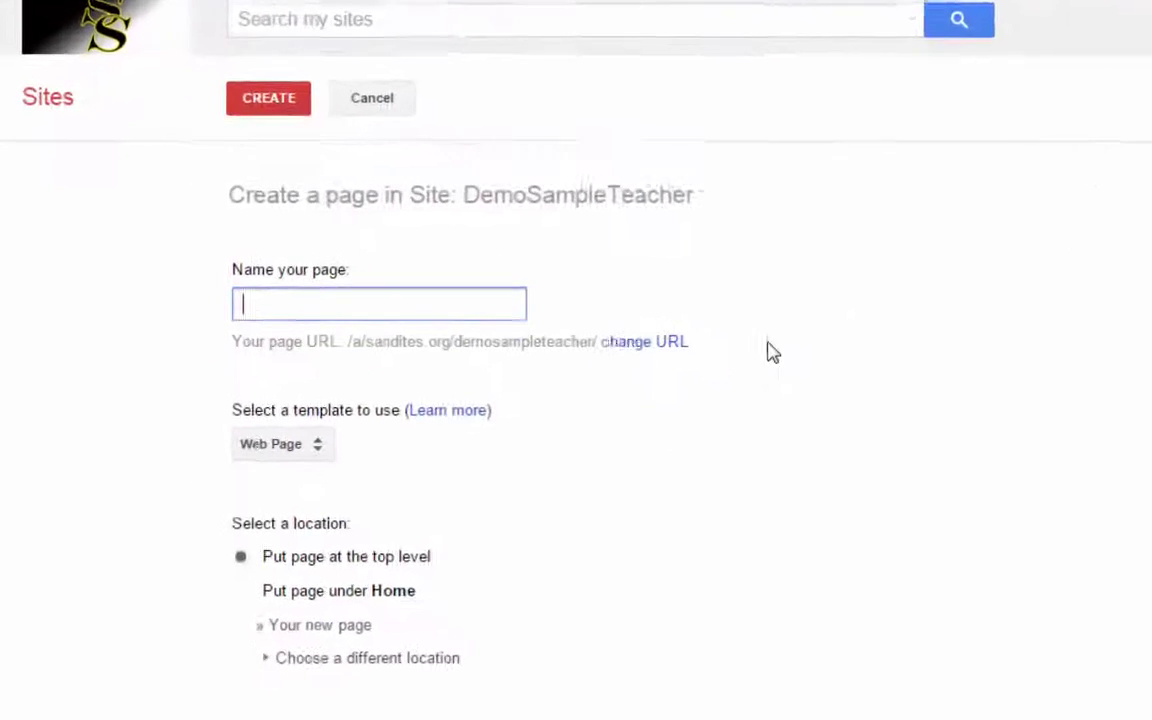
text(P)
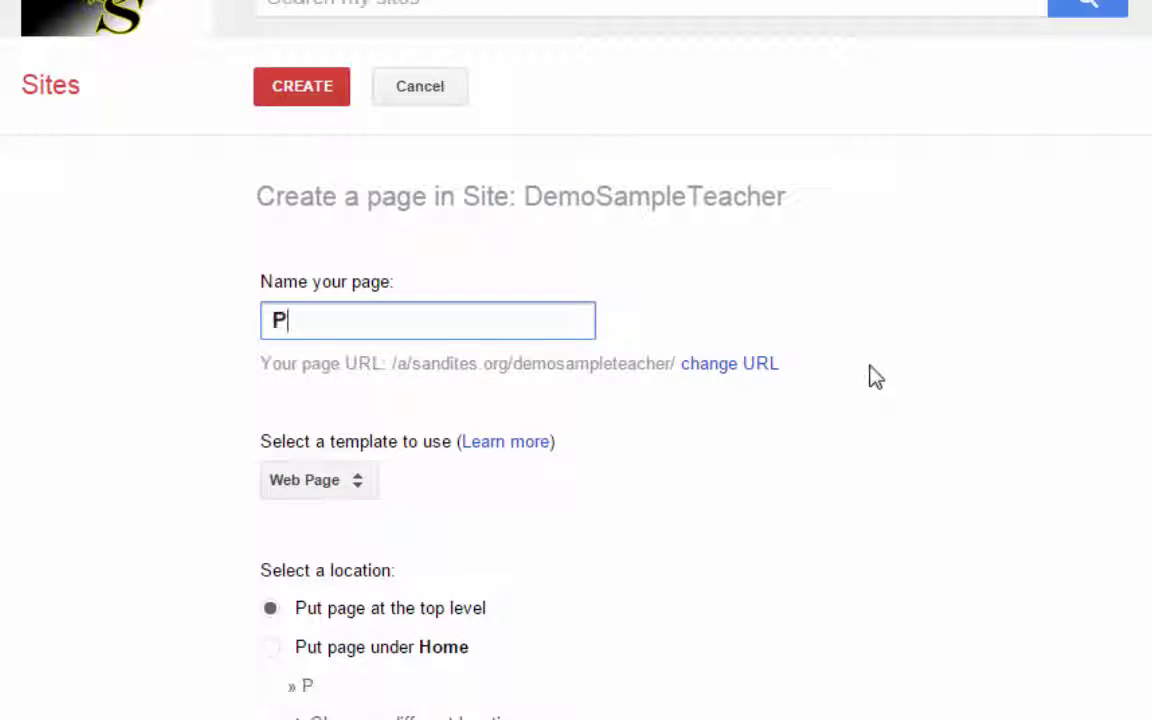
text(arent Conferences)
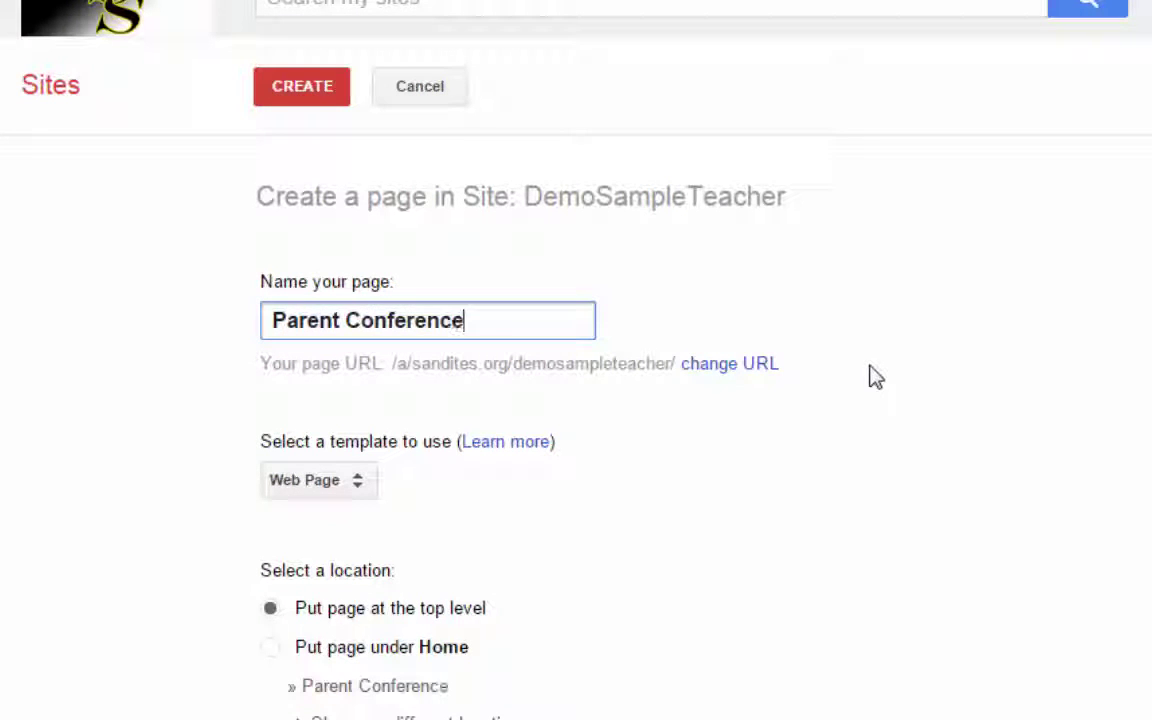
click(305, 100)
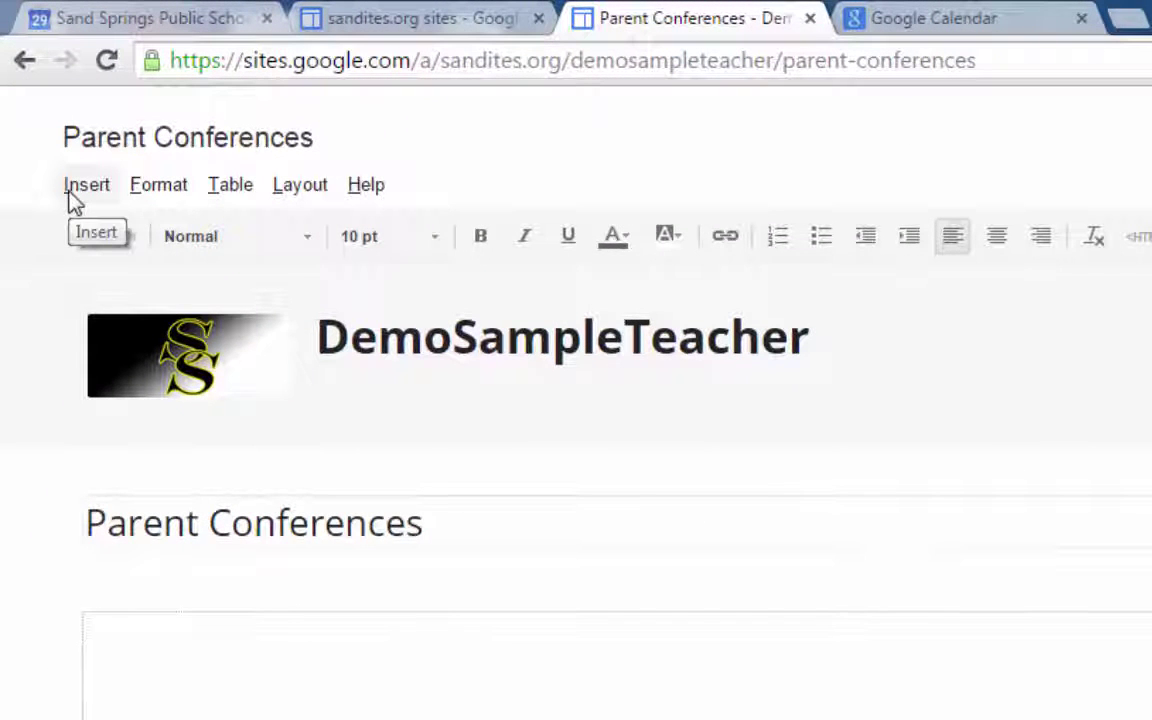
click(121, 16)
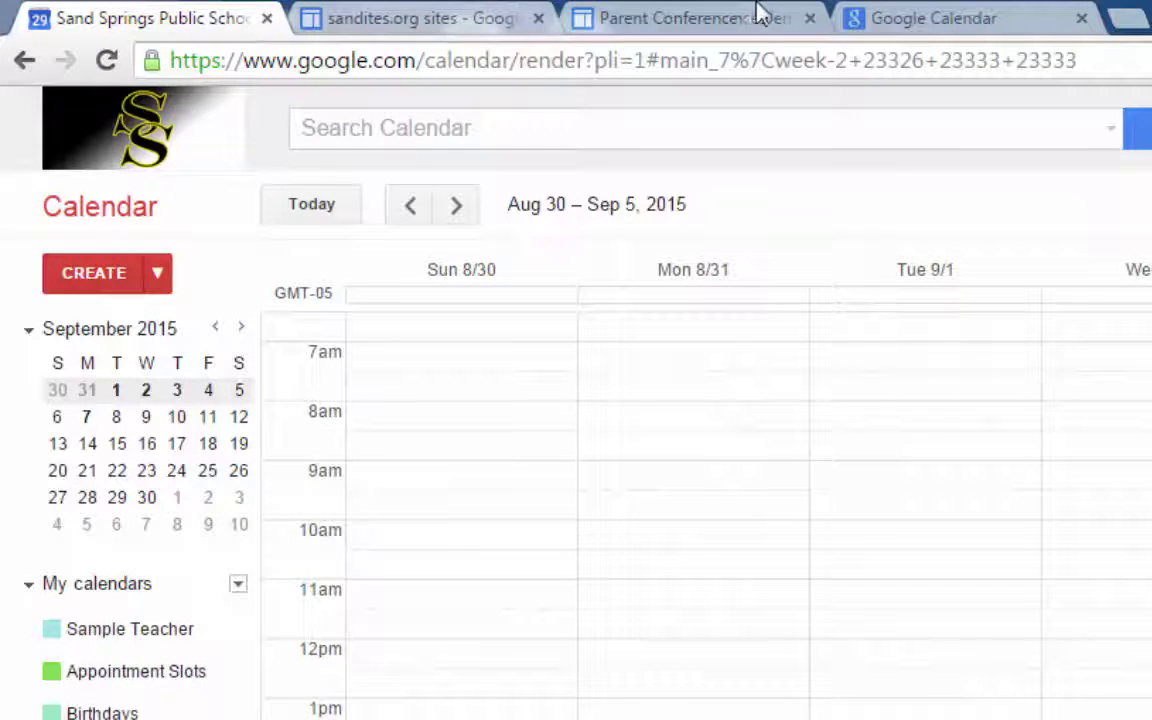
click(722, 16)
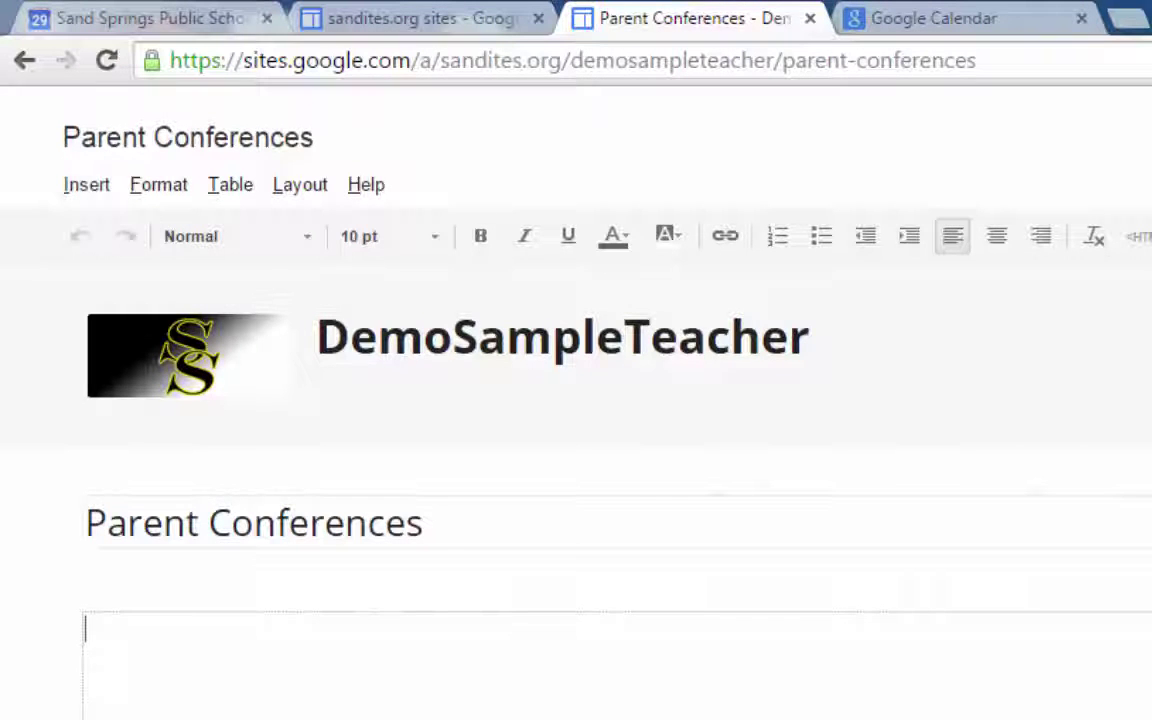
Insert the Appointment Slots calendar on the page, displayed in Week view.
click(74, 181)
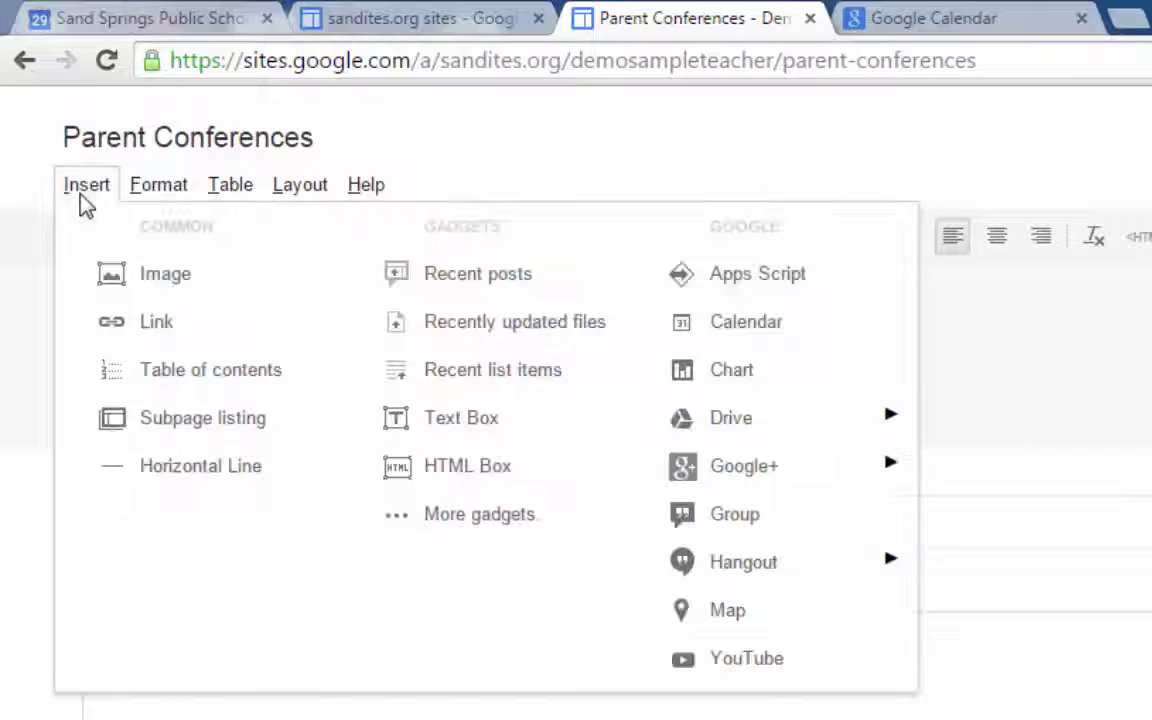
click(743, 323)
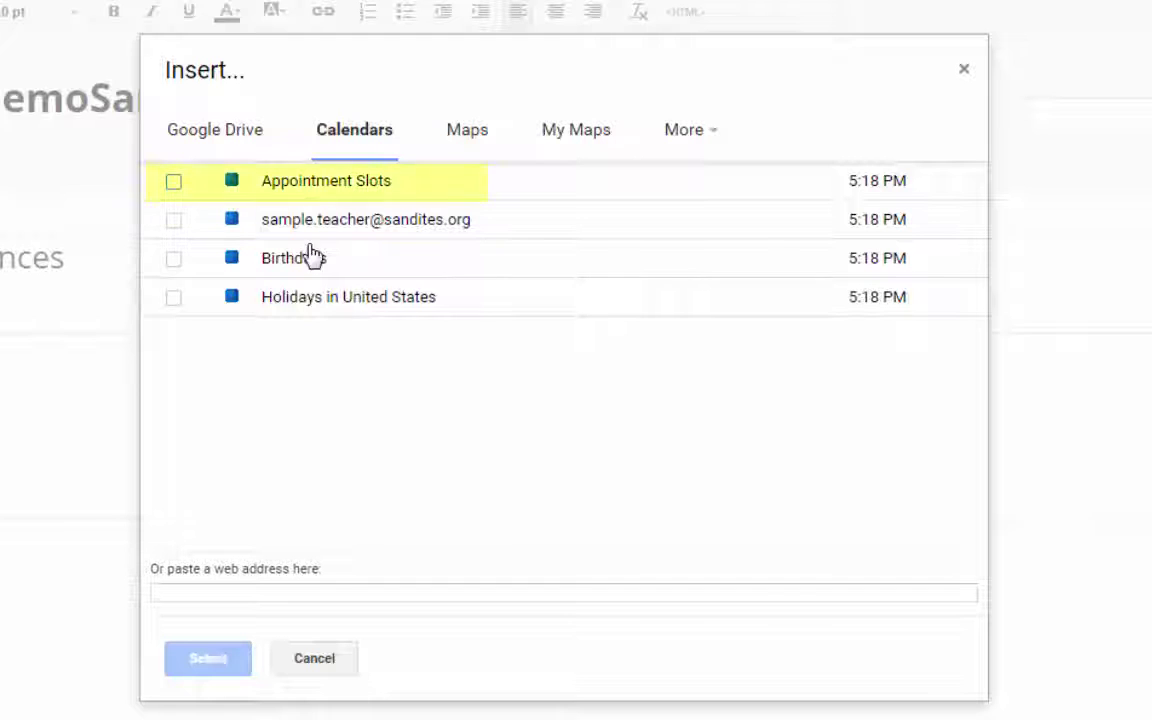
click(175, 183)
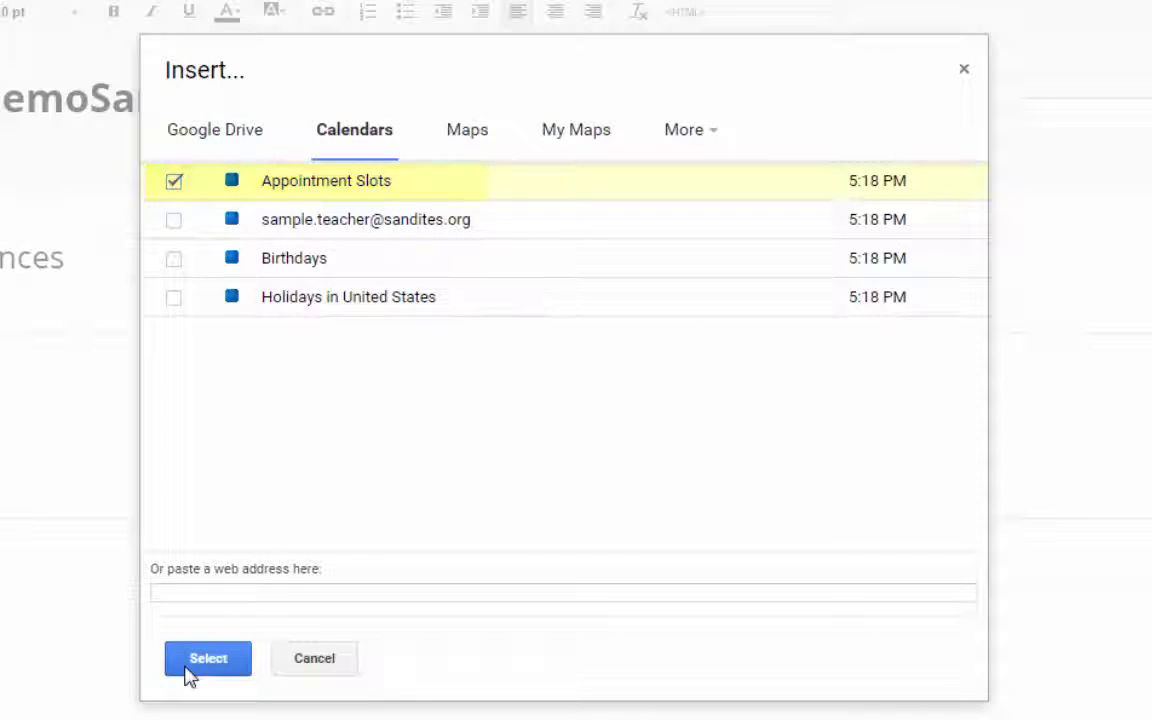
click(190, 676)
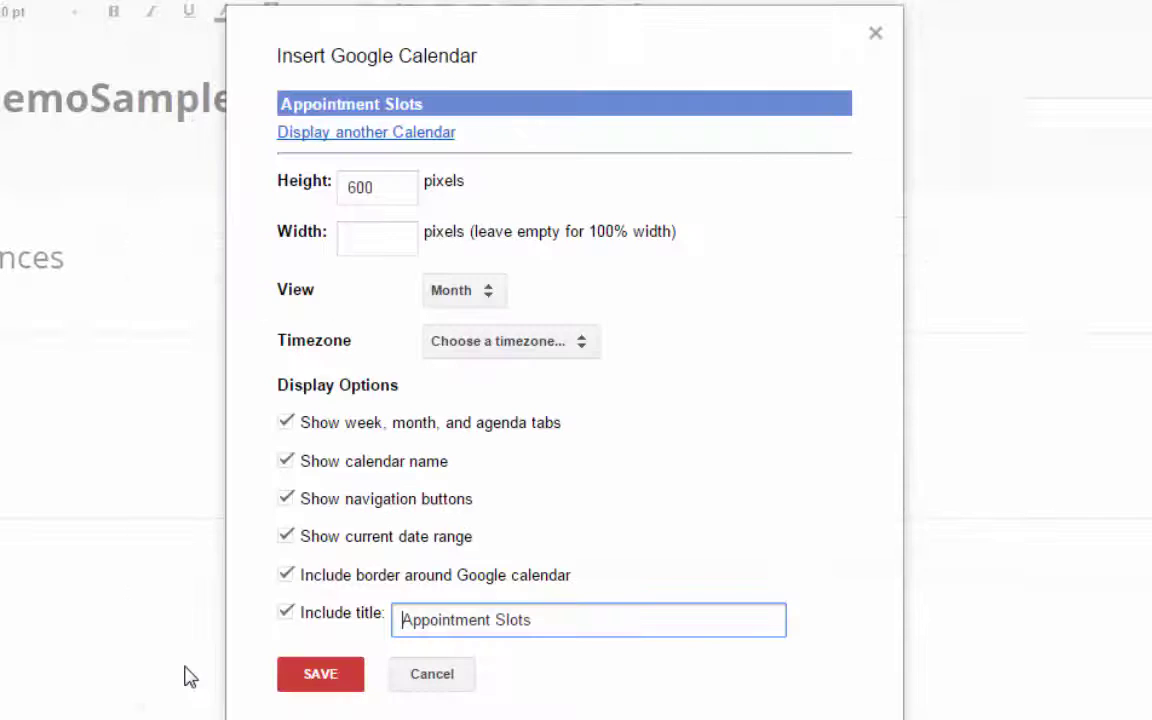
click(479, 300)
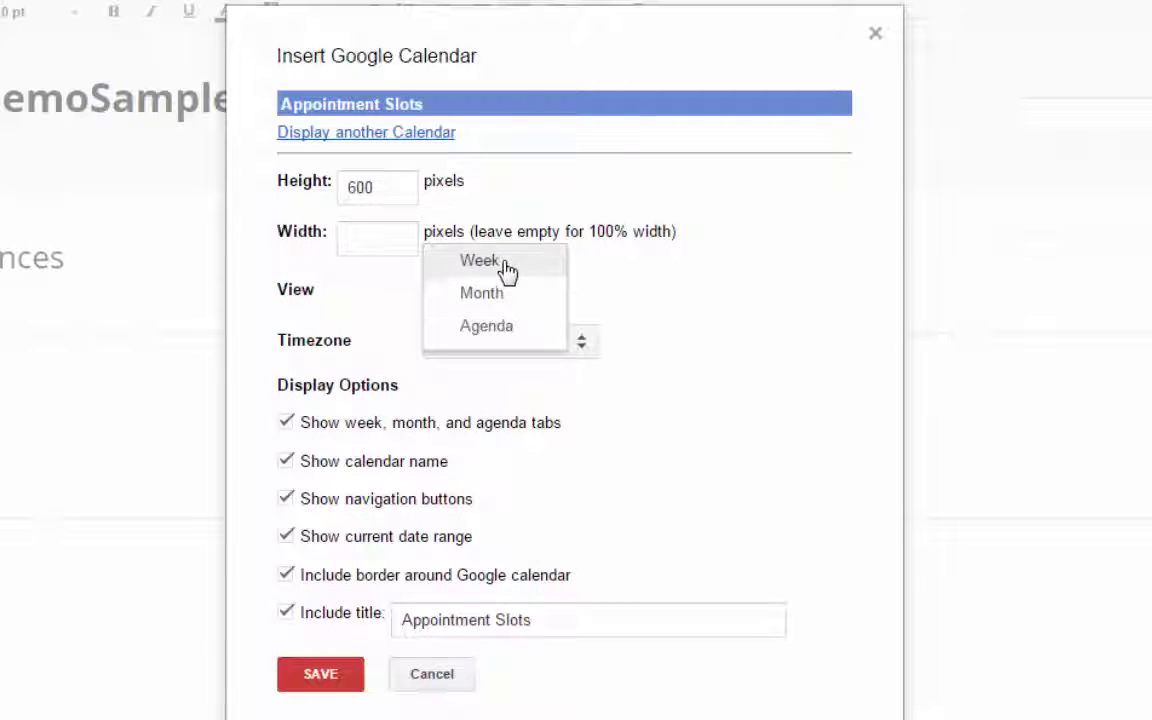
click(479, 261)
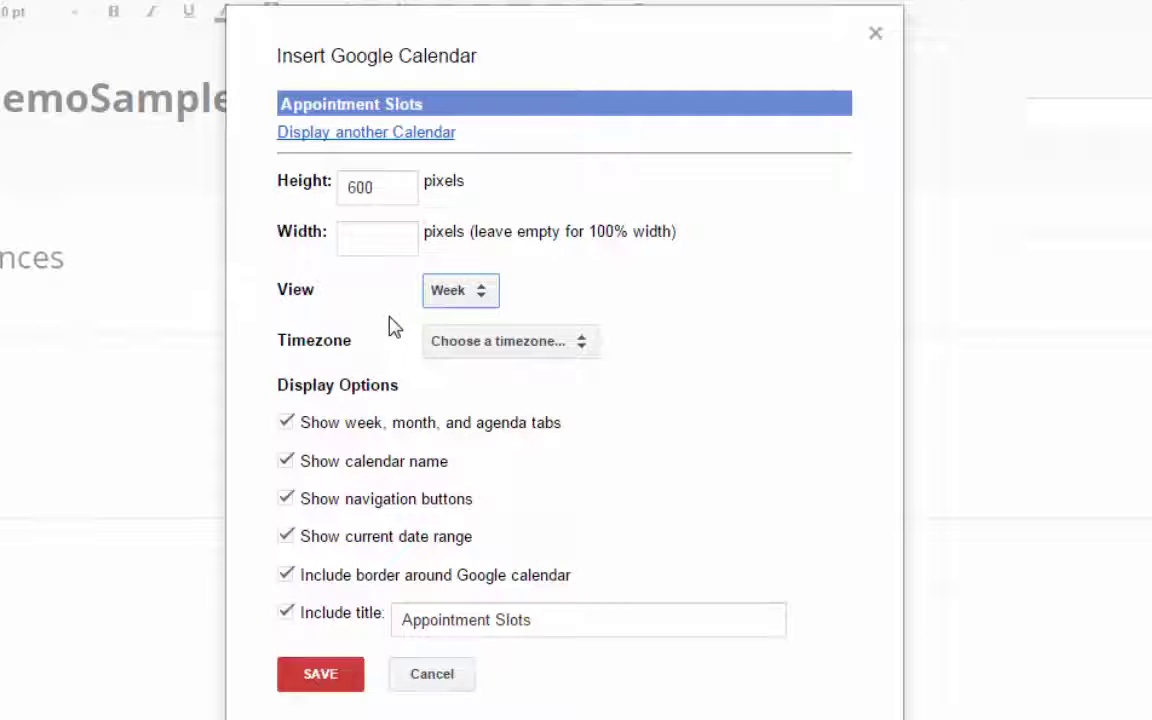
click(333, 677)
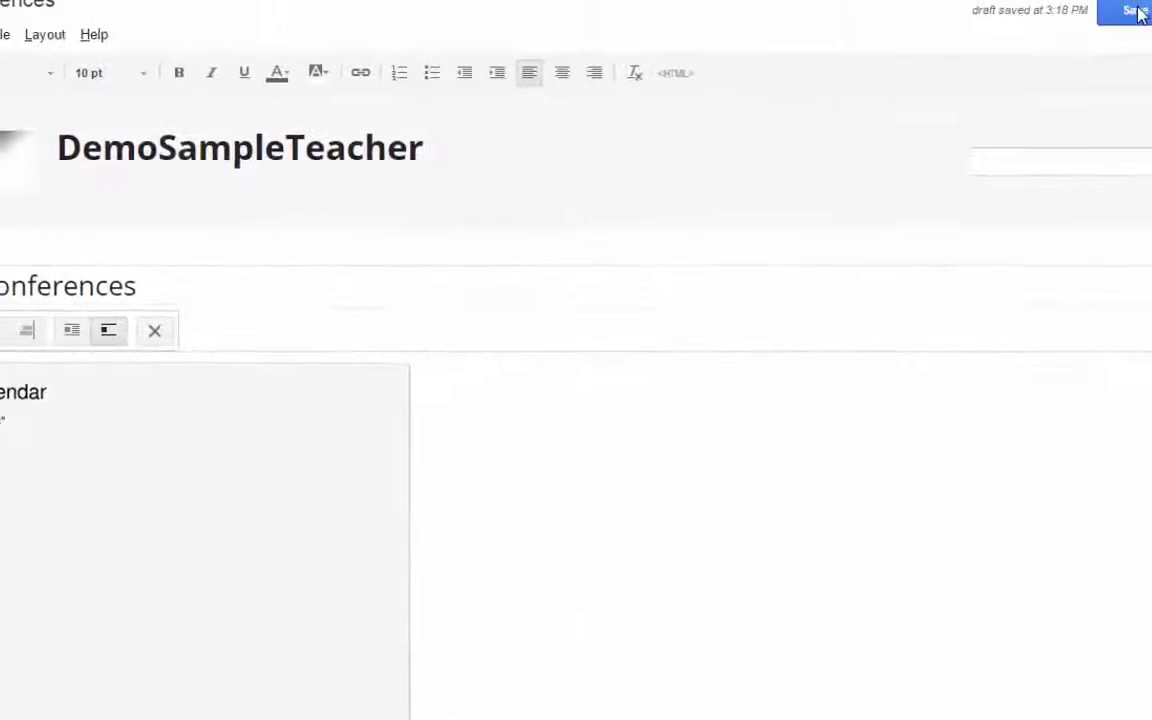
Save the page and advance the embedded calendar to the Aug 30 – Sep 5, 2015 week.
click(1133, 12)
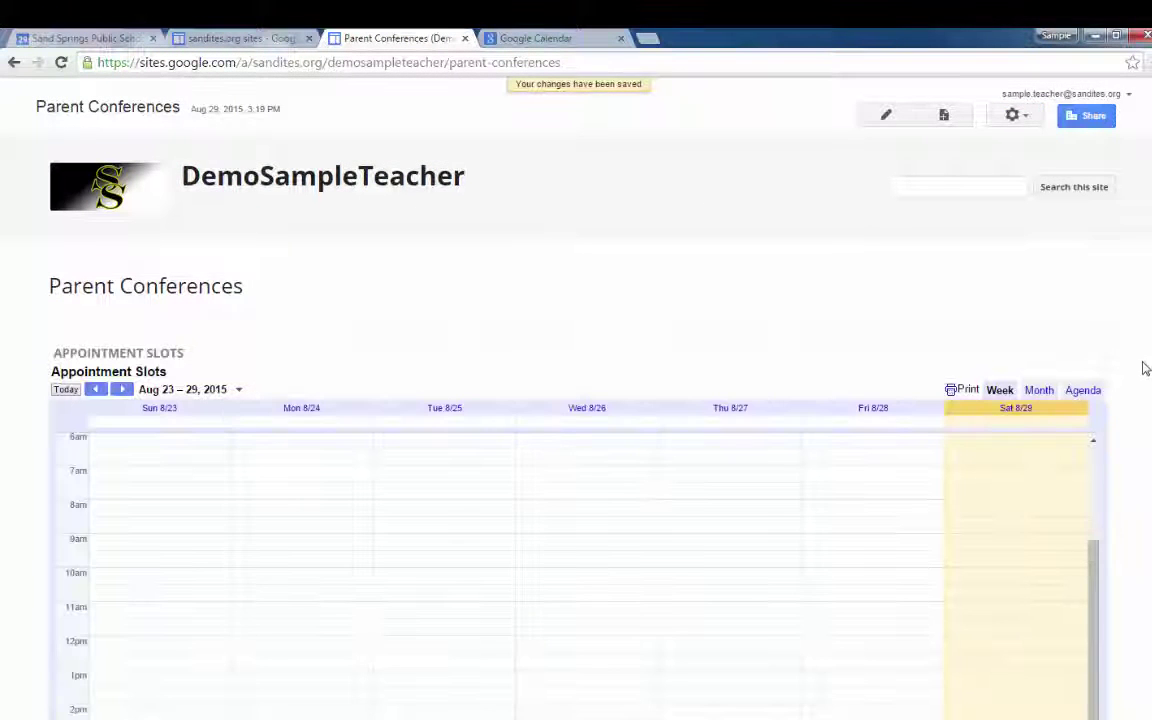
scroll(1140, 385, down, 1)
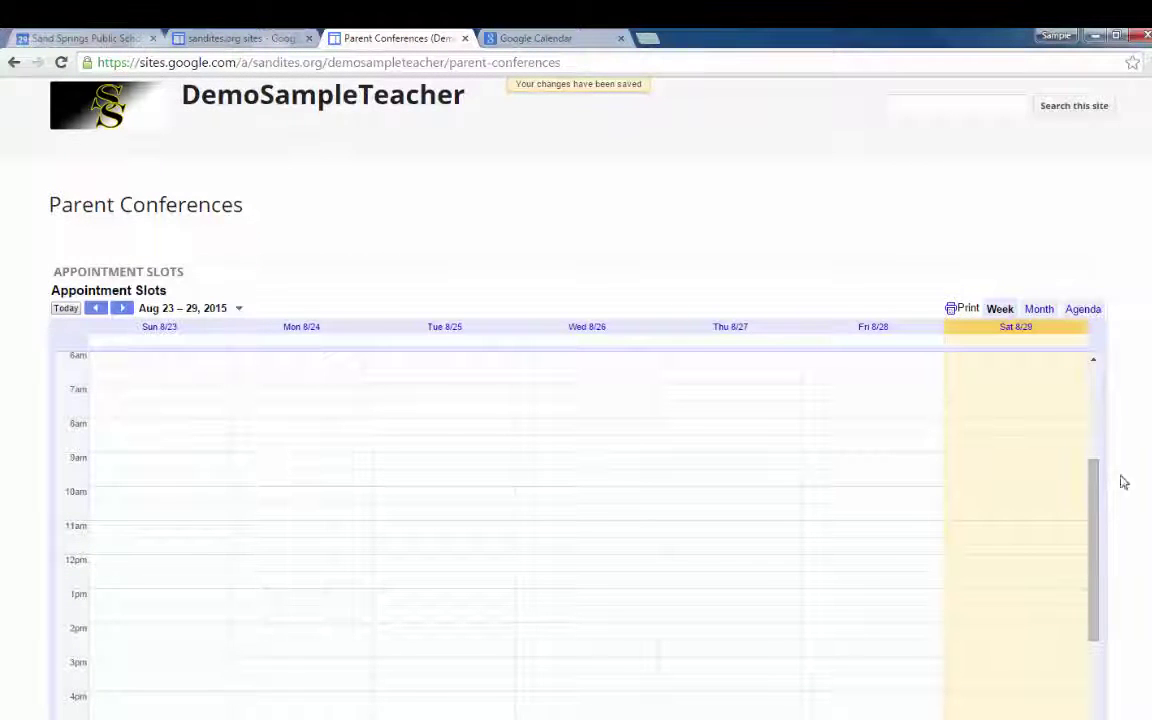
click(119, 309)
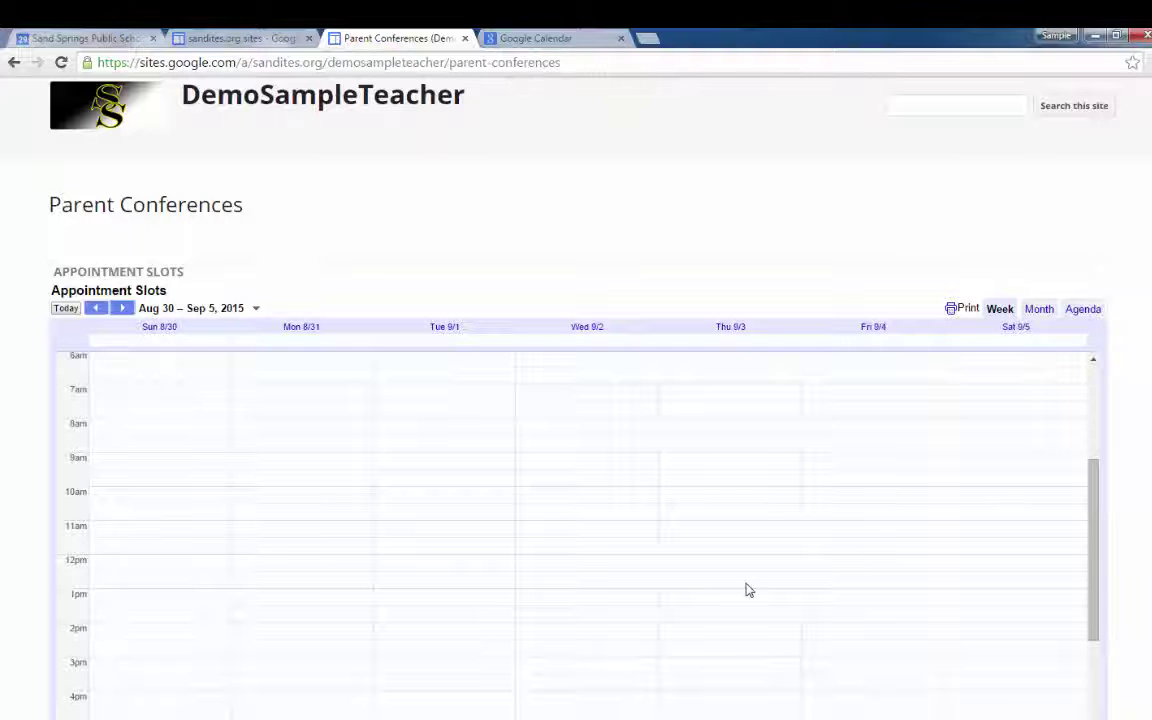
drag(1090, 484, 1106, 444)
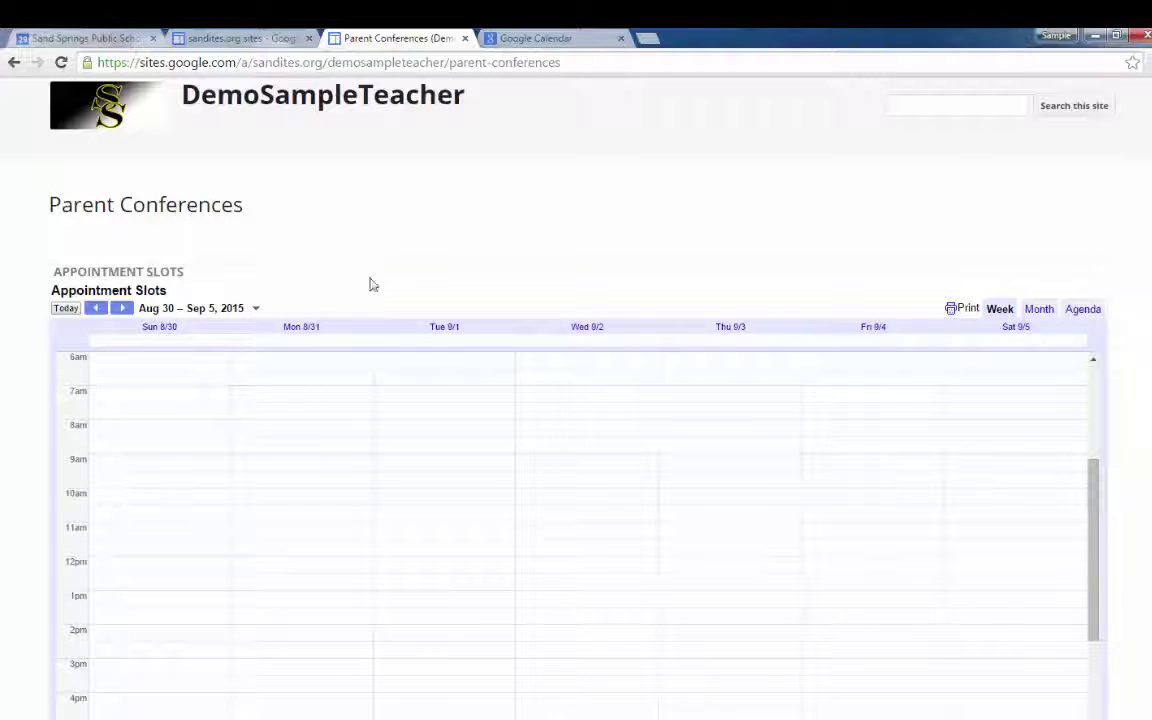
scroll(926, 272, up, 2)
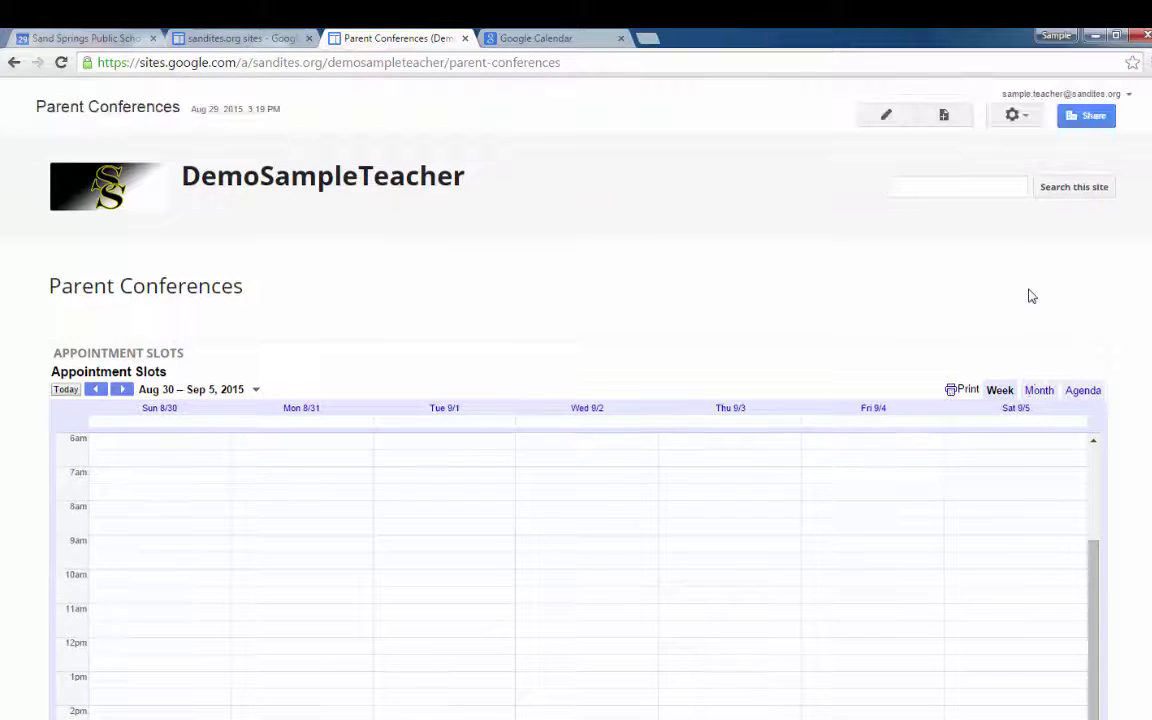
Above the calendar, write 'View the calendar below for appointment times… click this link to reserve' and select 'click this link'.
click(887, 117)
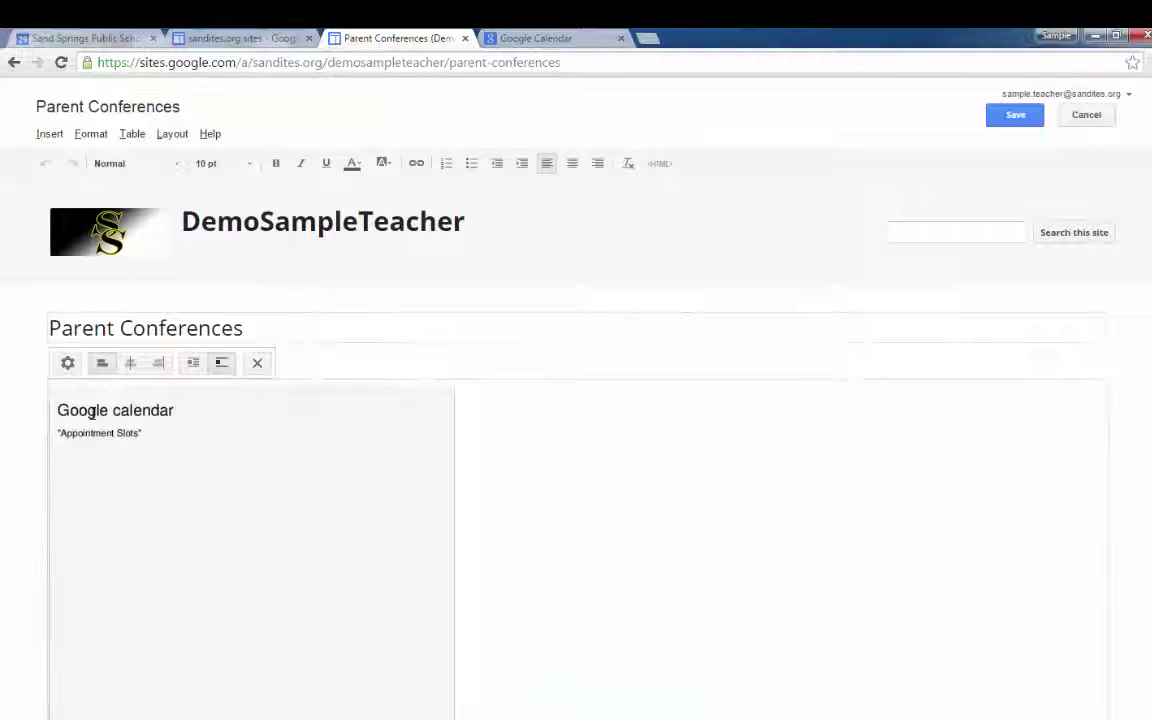
scroll(92, 413, down, 3)
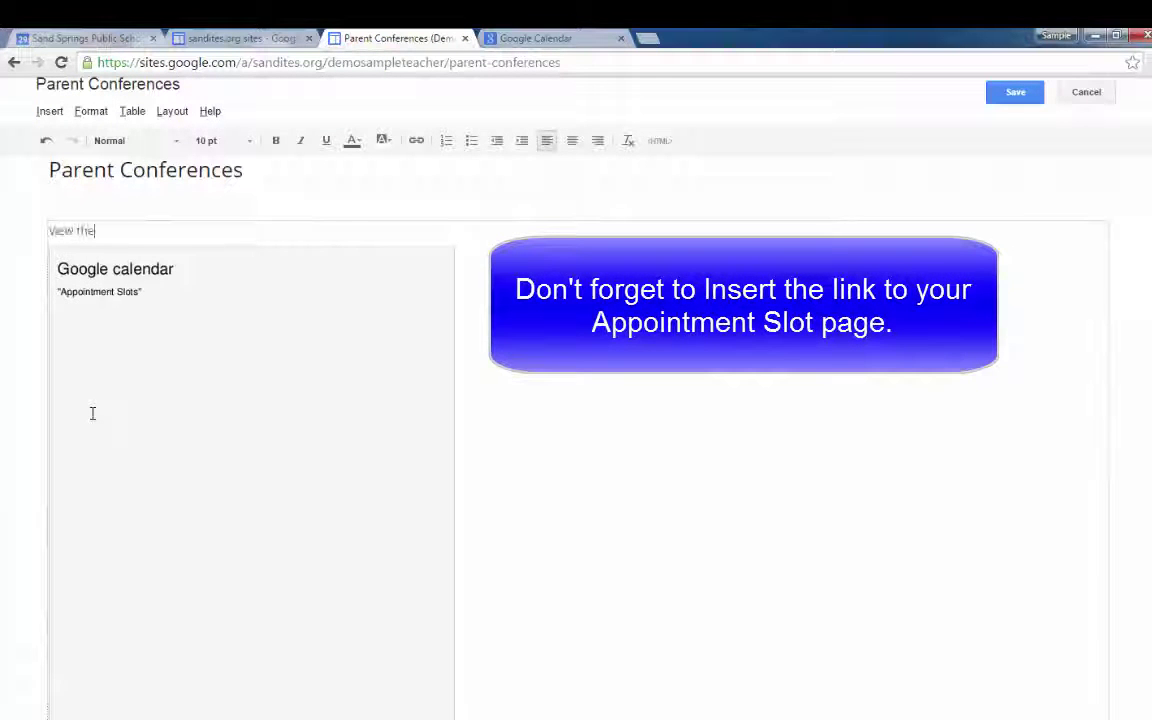
text(calendar below)
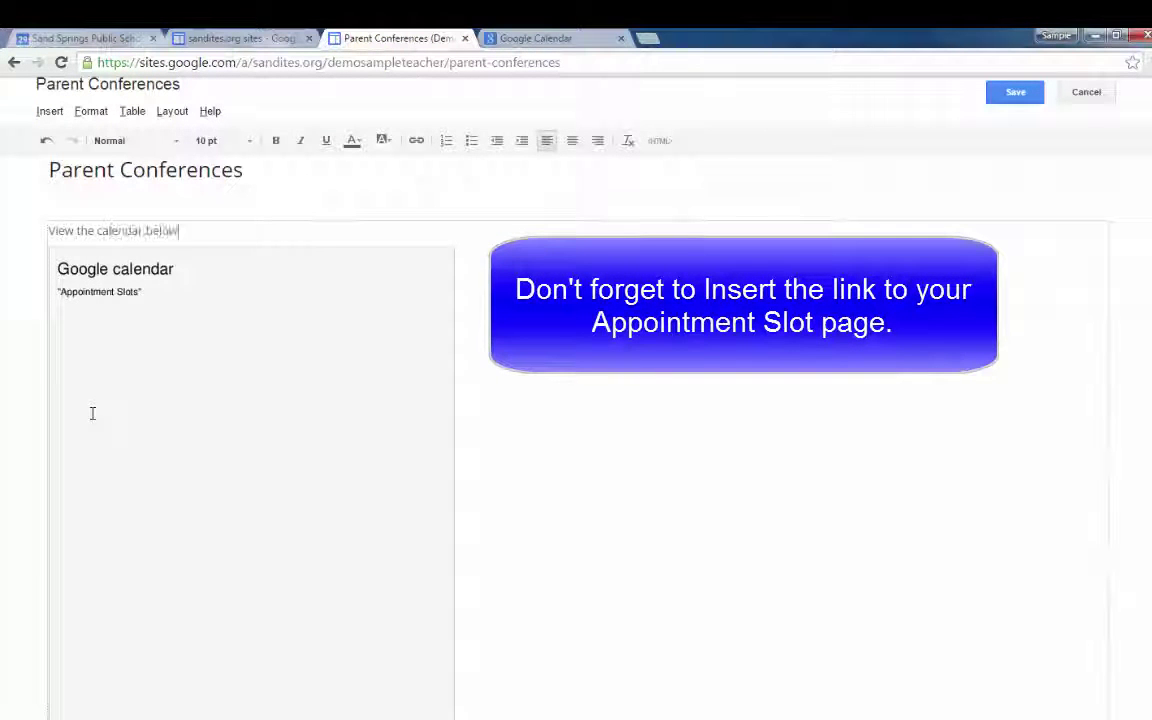
text( for appointment)
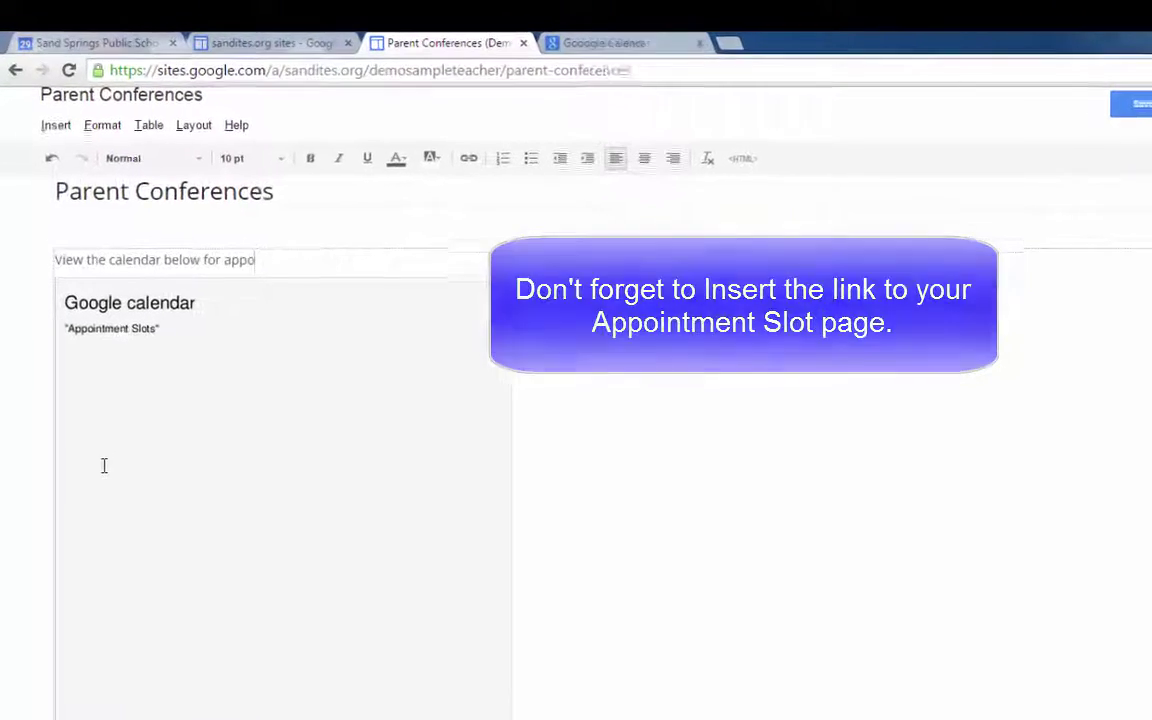
text( times.  If )
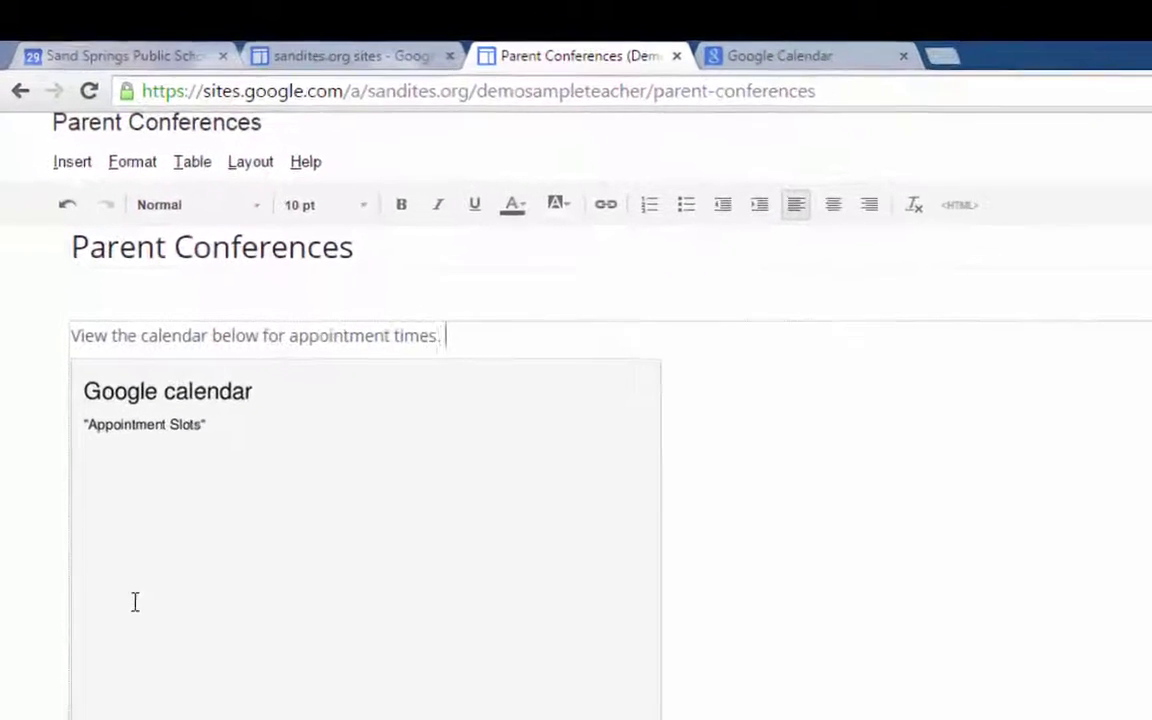
text(a time)
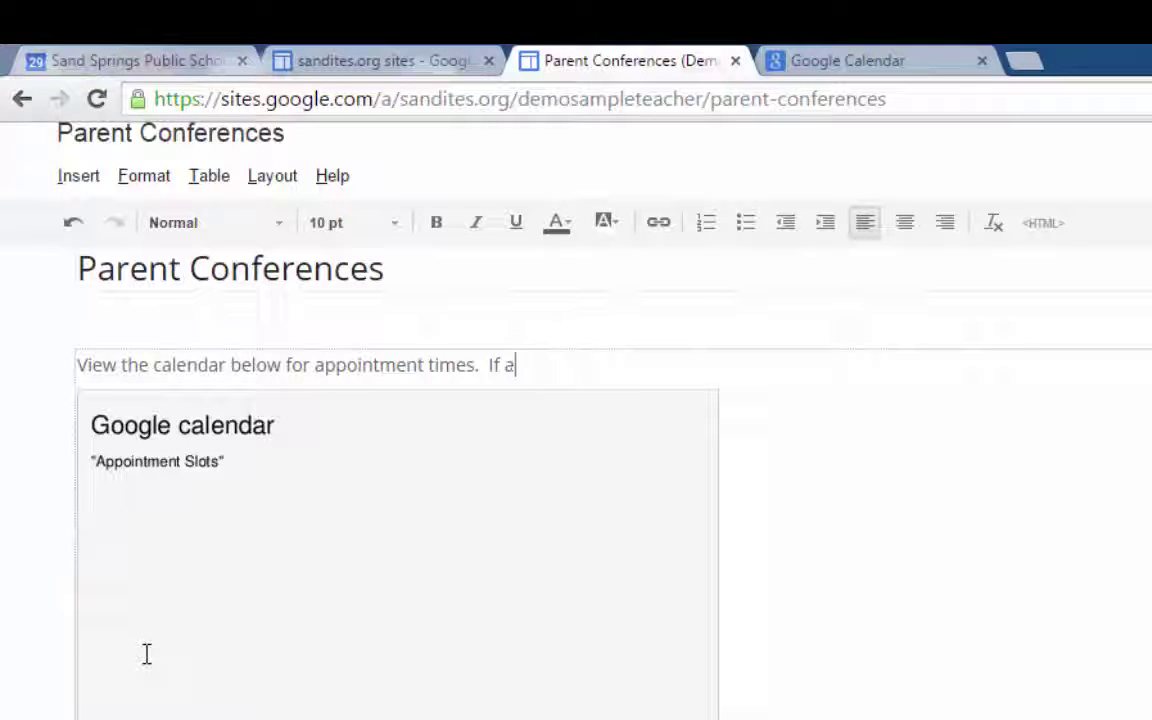
key(BackSpace)
text(the time you de)
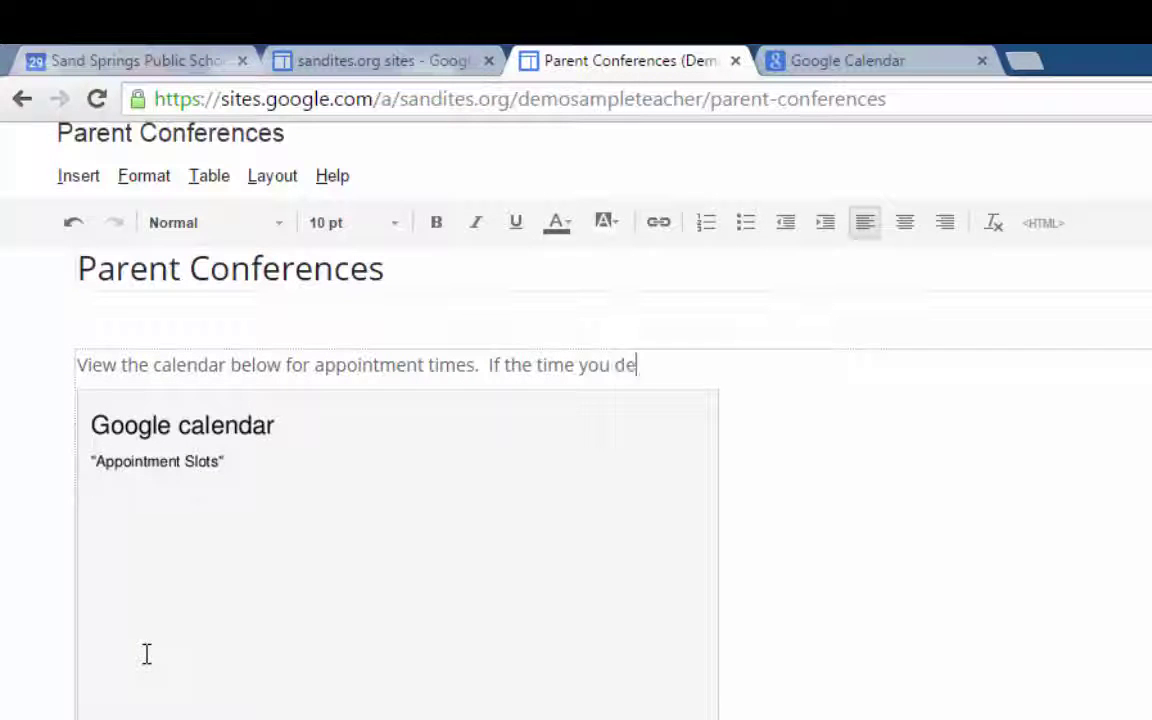
text(sire is availalbe, c)
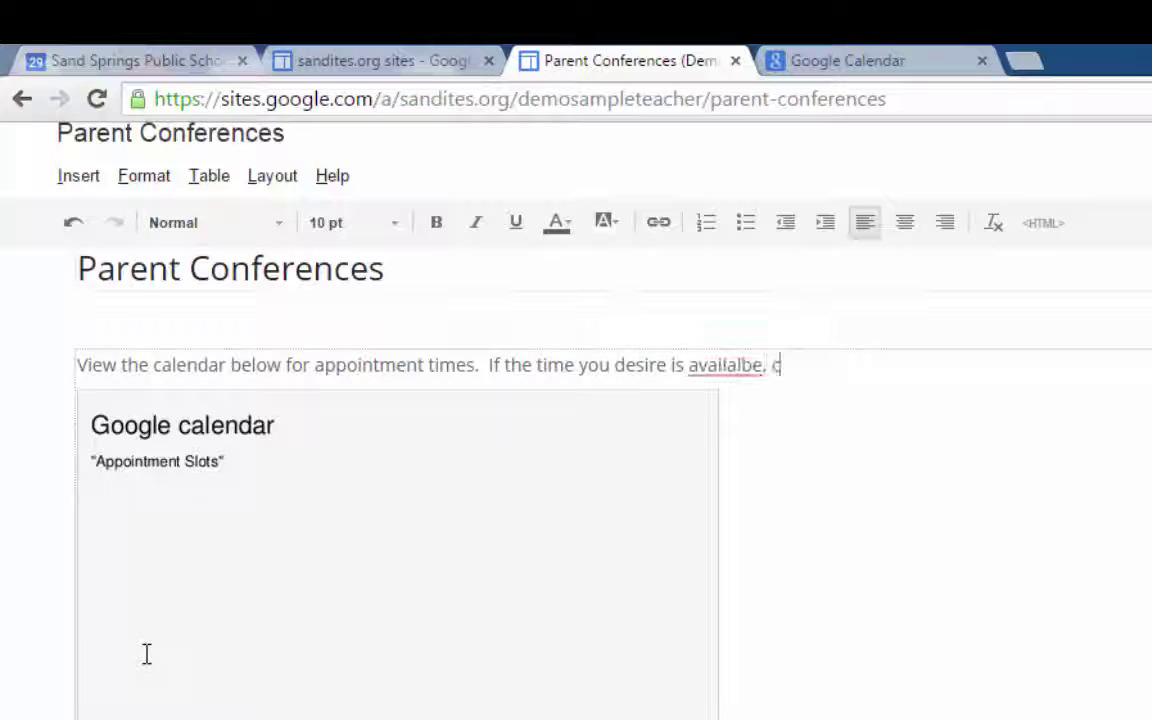
key(BackSpace)
key(BackSpace)
key(BackSpace)
key(BackSpace)
key(BackSpace)
key(BackSpace)
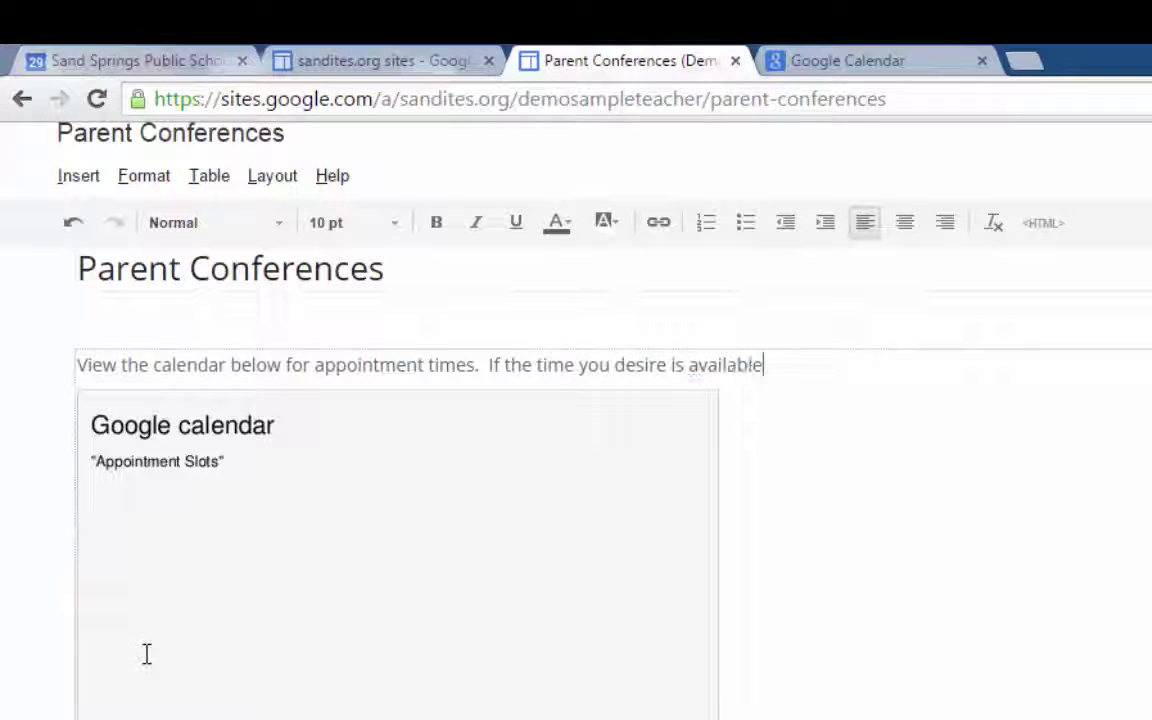
text(ble, click th)
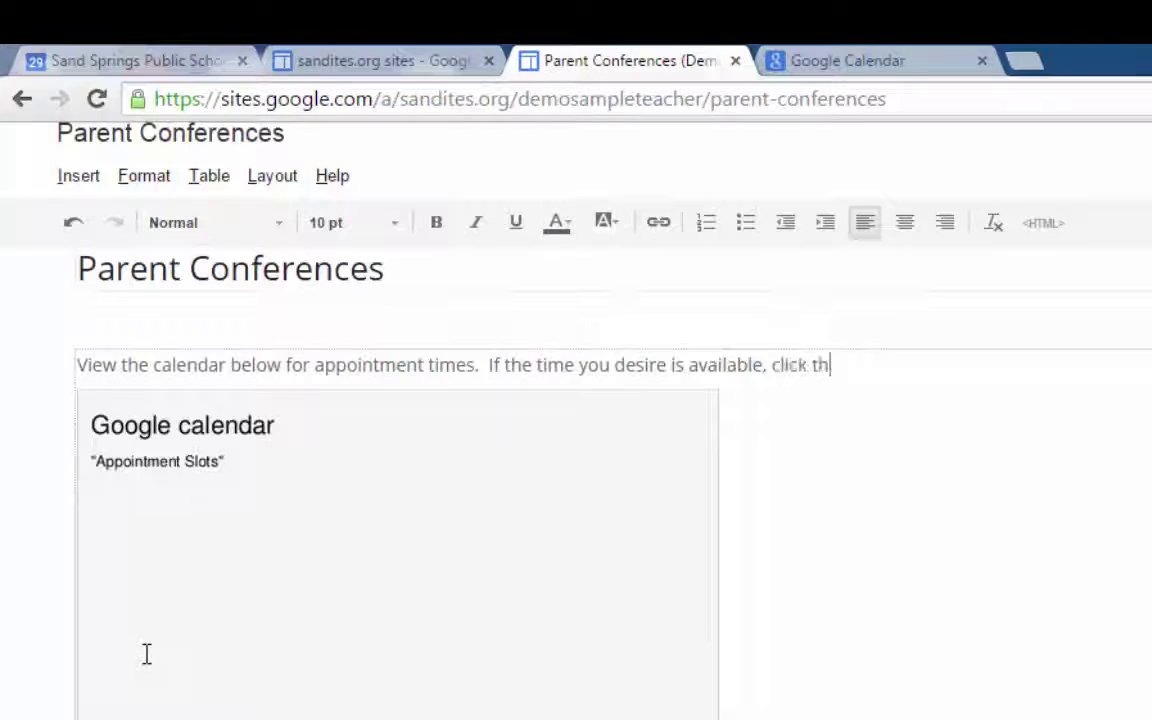
text(is link to reserve.)
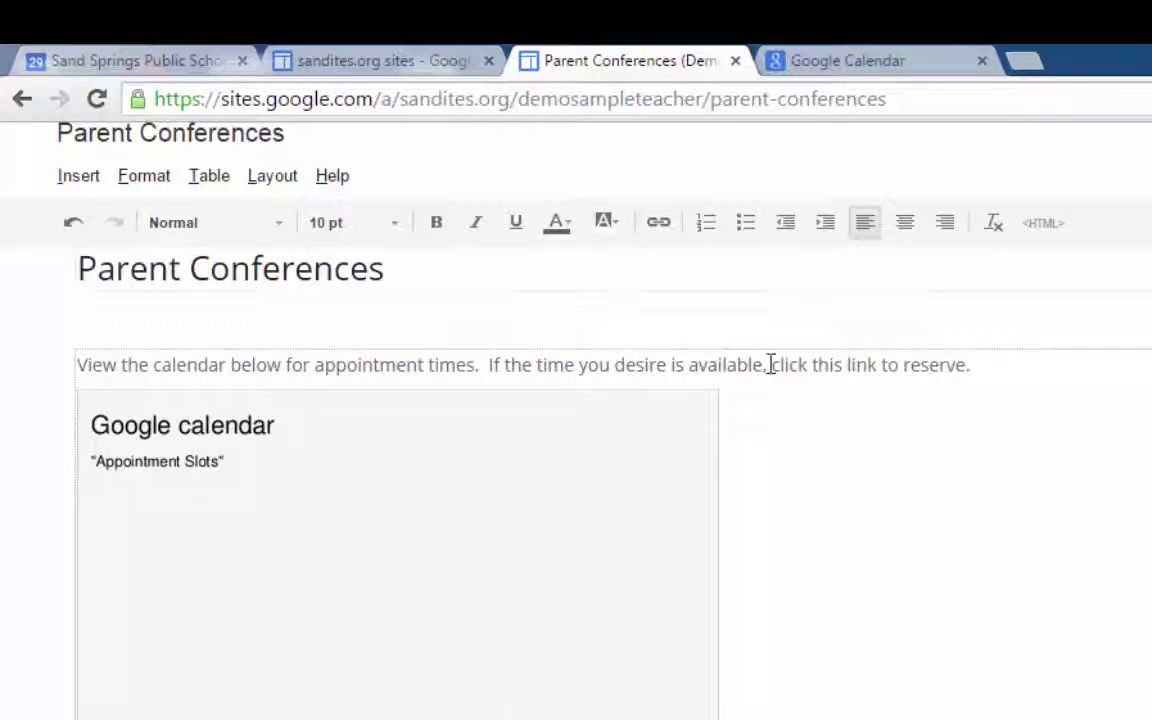
drag(775, 362, 880, 356)
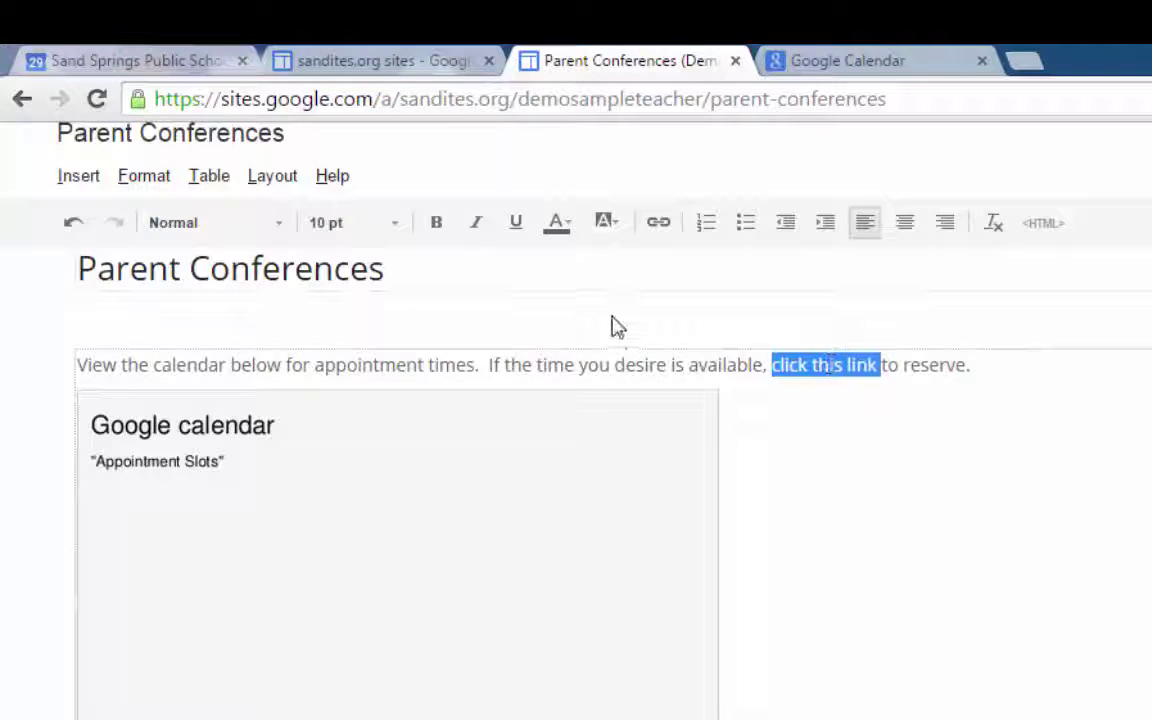
Copy the appointment booking page's address from the Calendar tab.
click(845, 60)
double_click(515, 99)
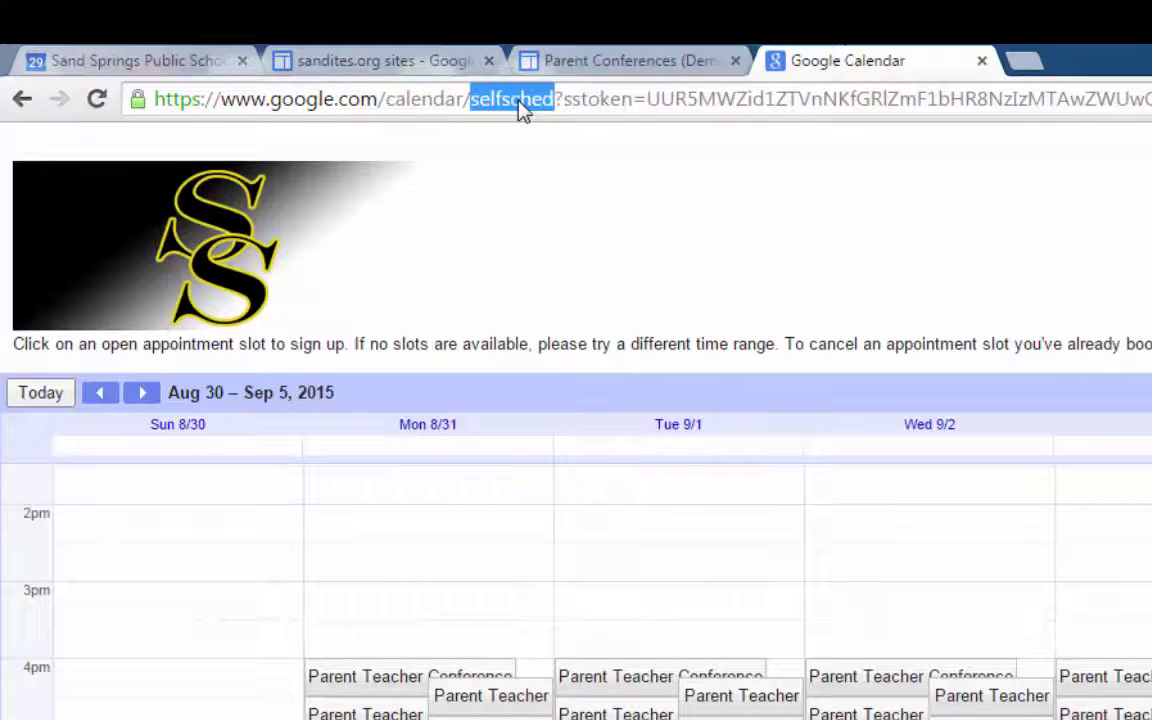
key(ctrl+a)
right_click(518, 104)
click(578, 197)
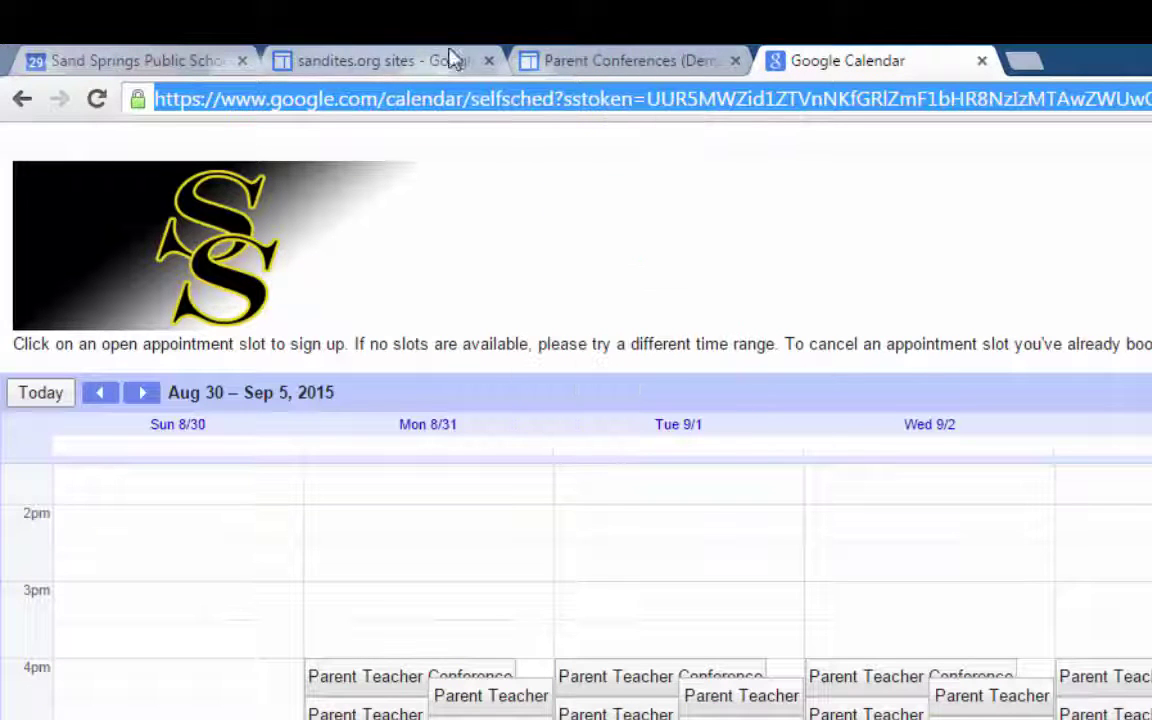
Link 'click this link' to the booking page address, opening in a new window, and save the page.
click(615, 60)
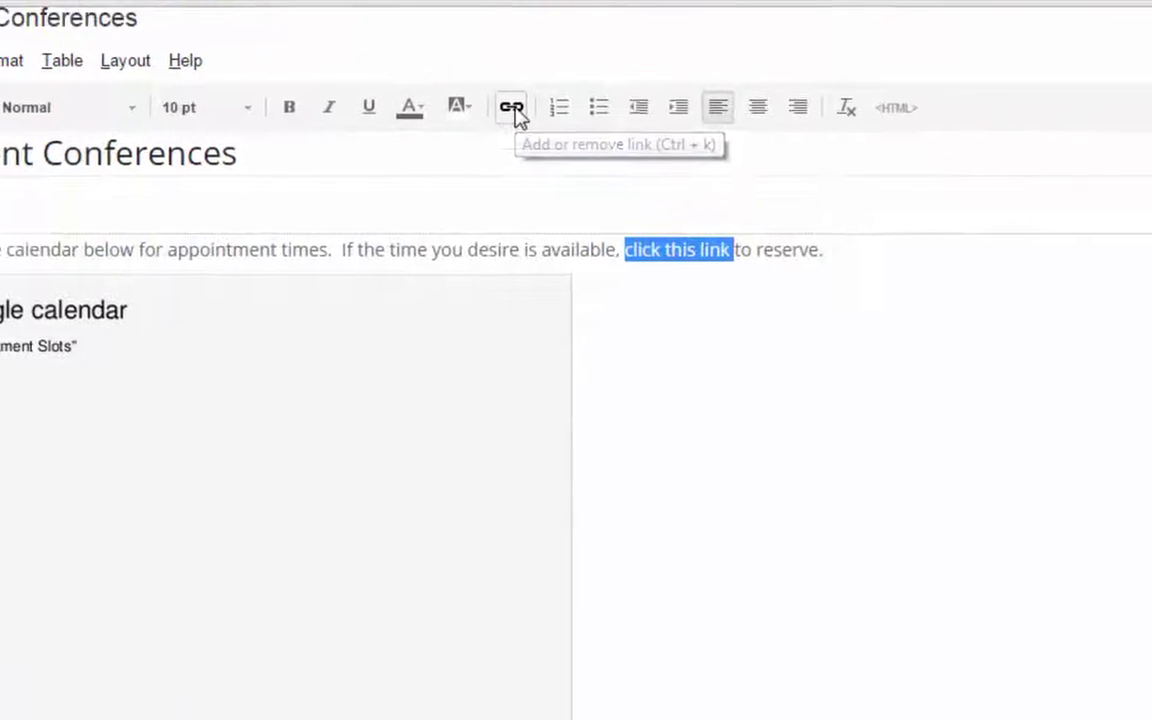
click(662, 226)
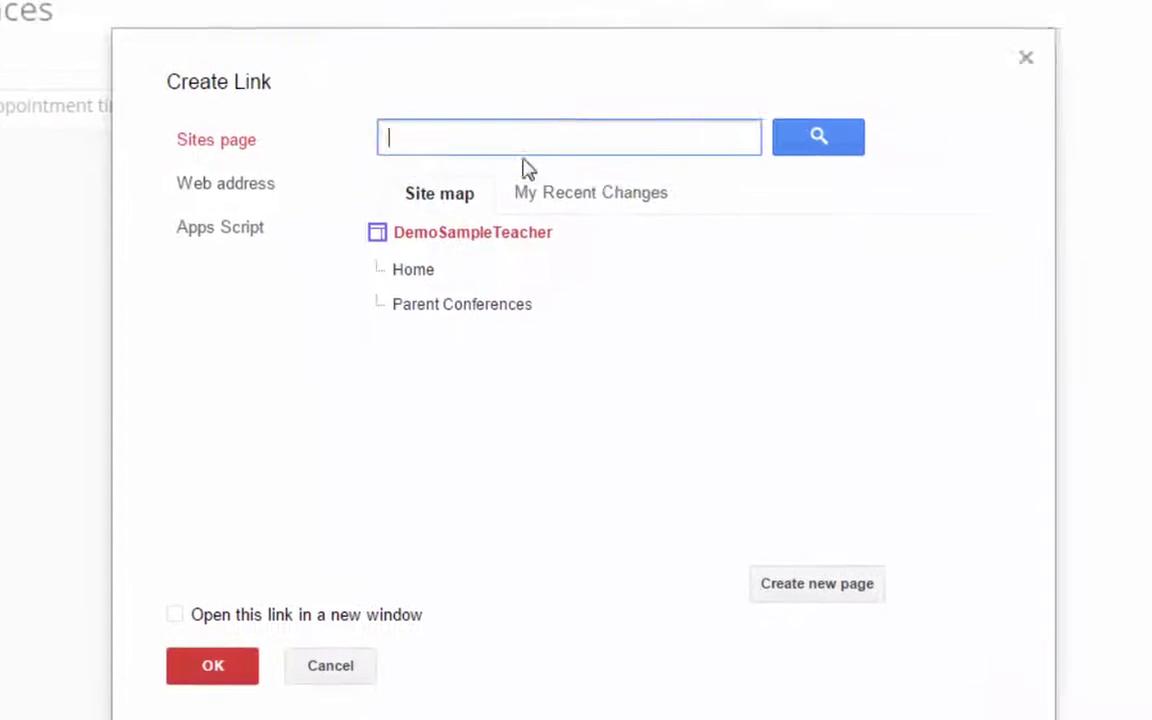
click(190, 160)
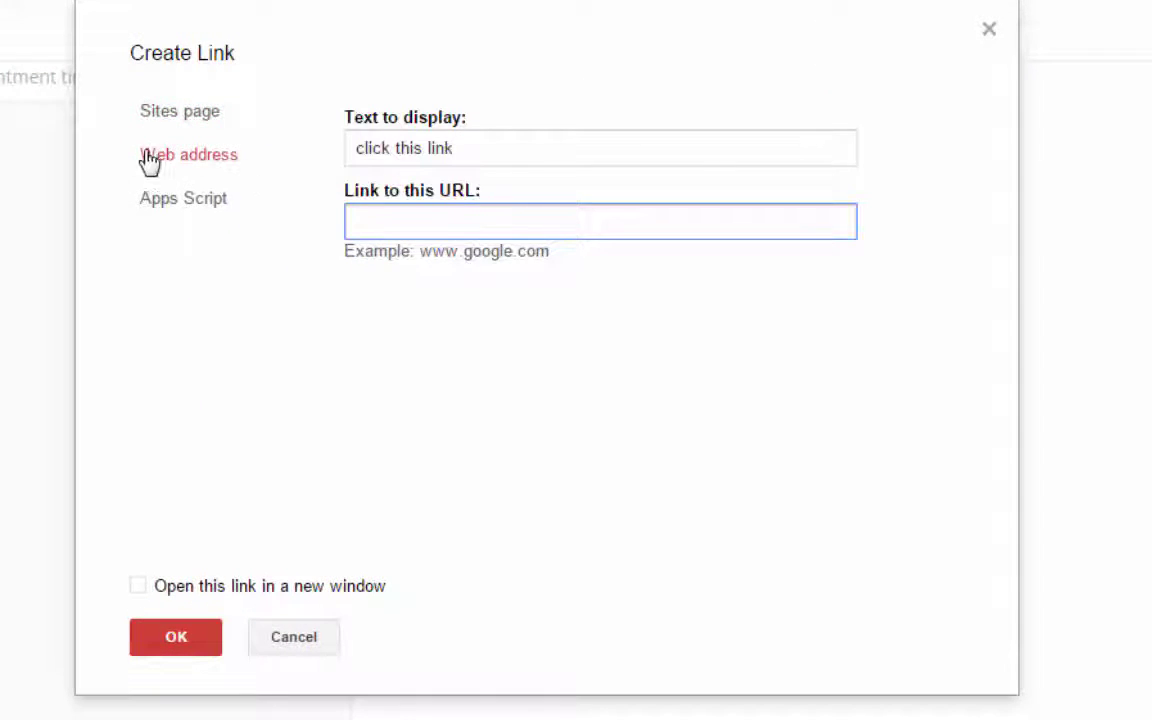
key(ctrl+v)
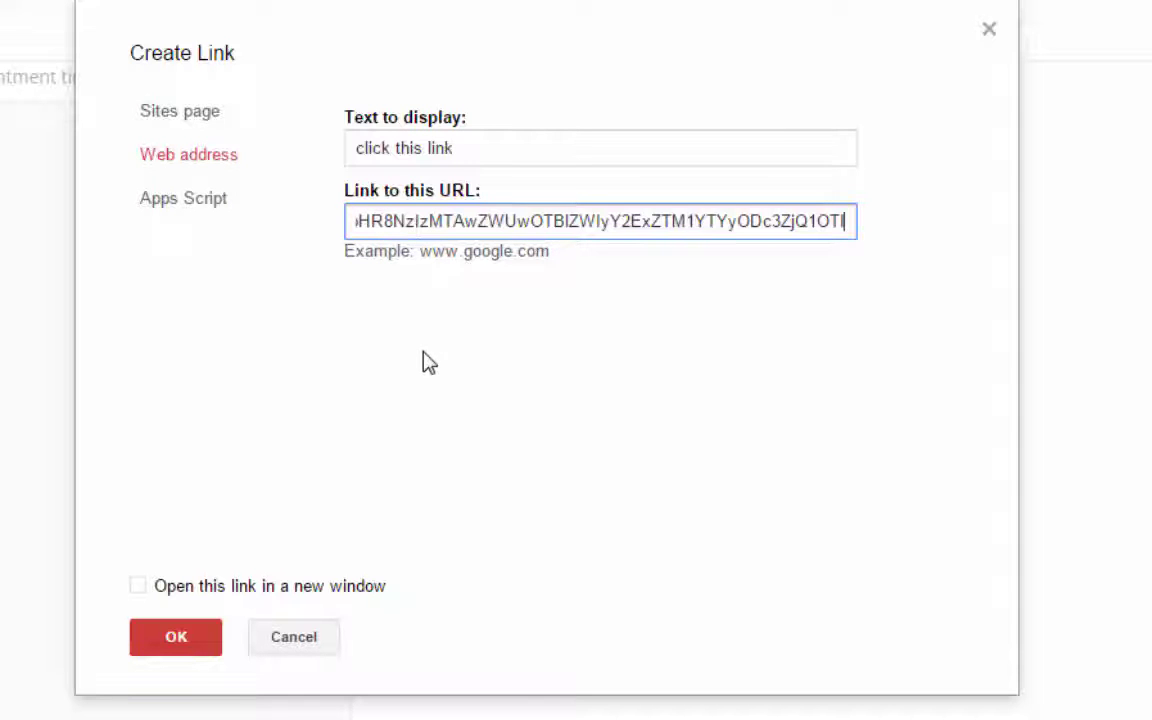
click(138, 588)
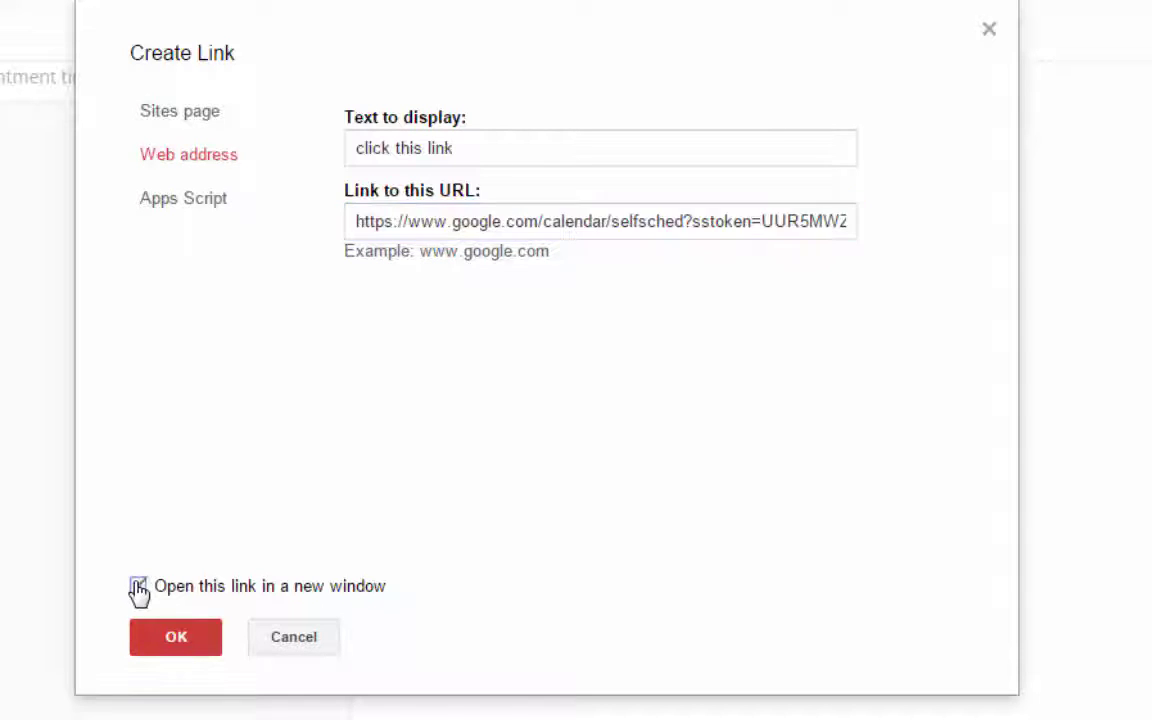
click(176, 645)
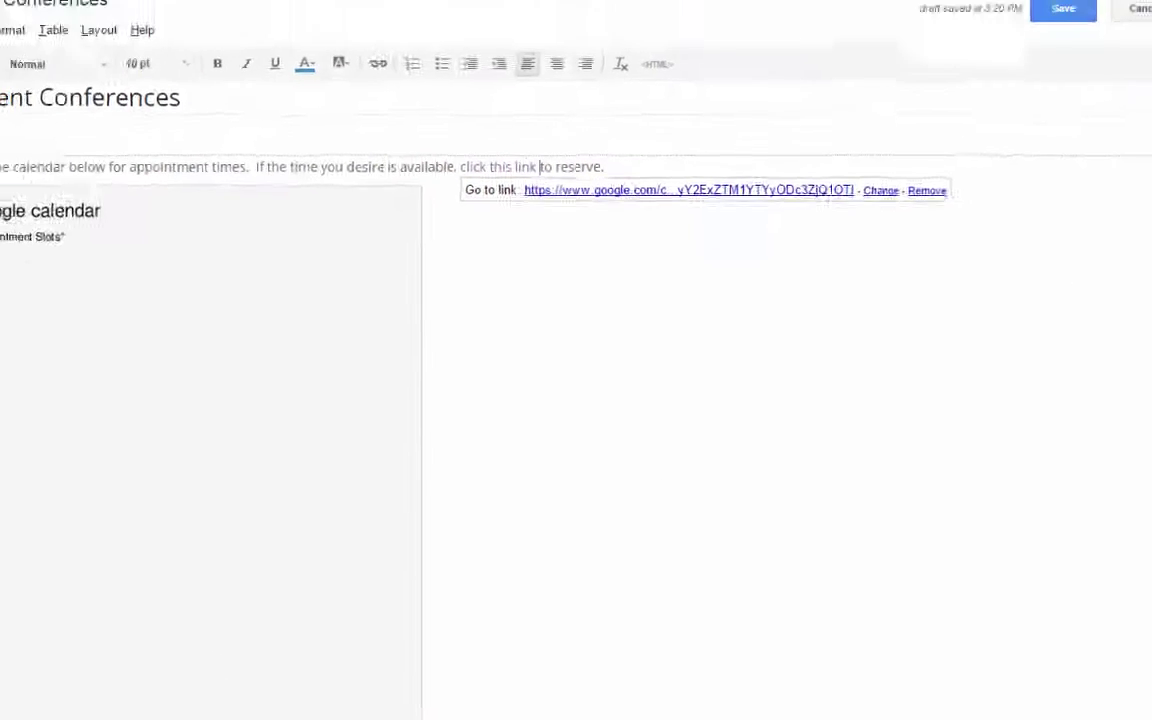
click(999, 63)
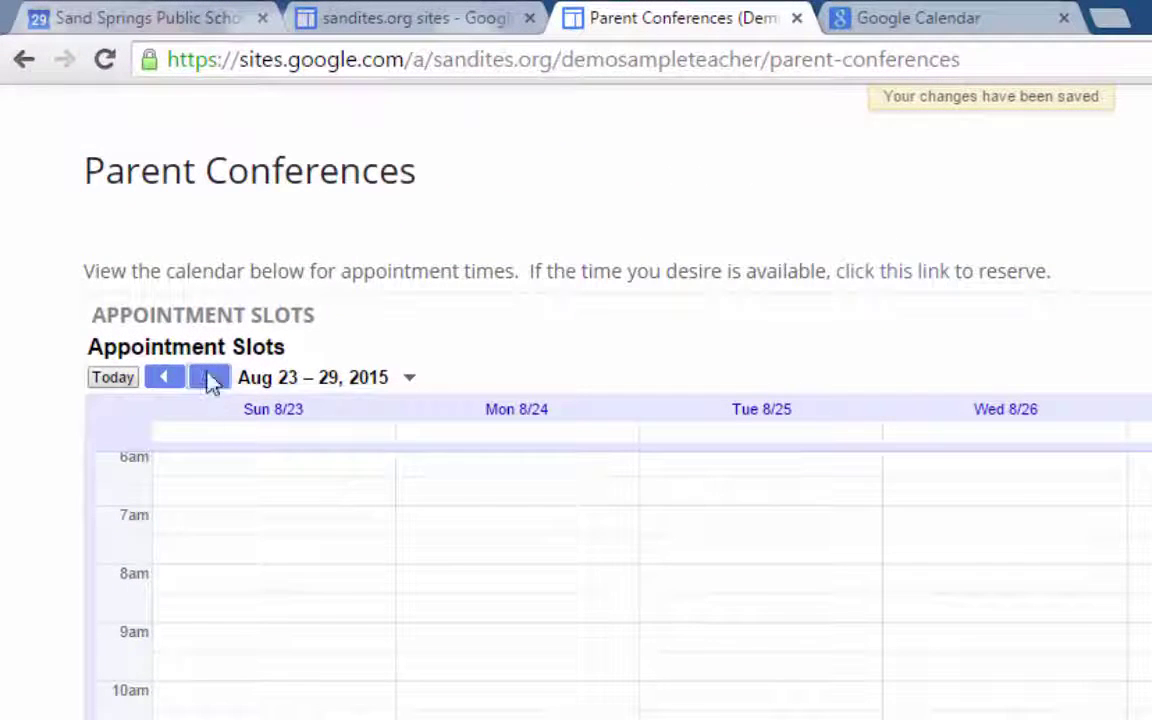
Through the reservation link, book the Monday 8/31 6:15–6:30pm conference slot and dismiss the confirmation.
click(210, 378)
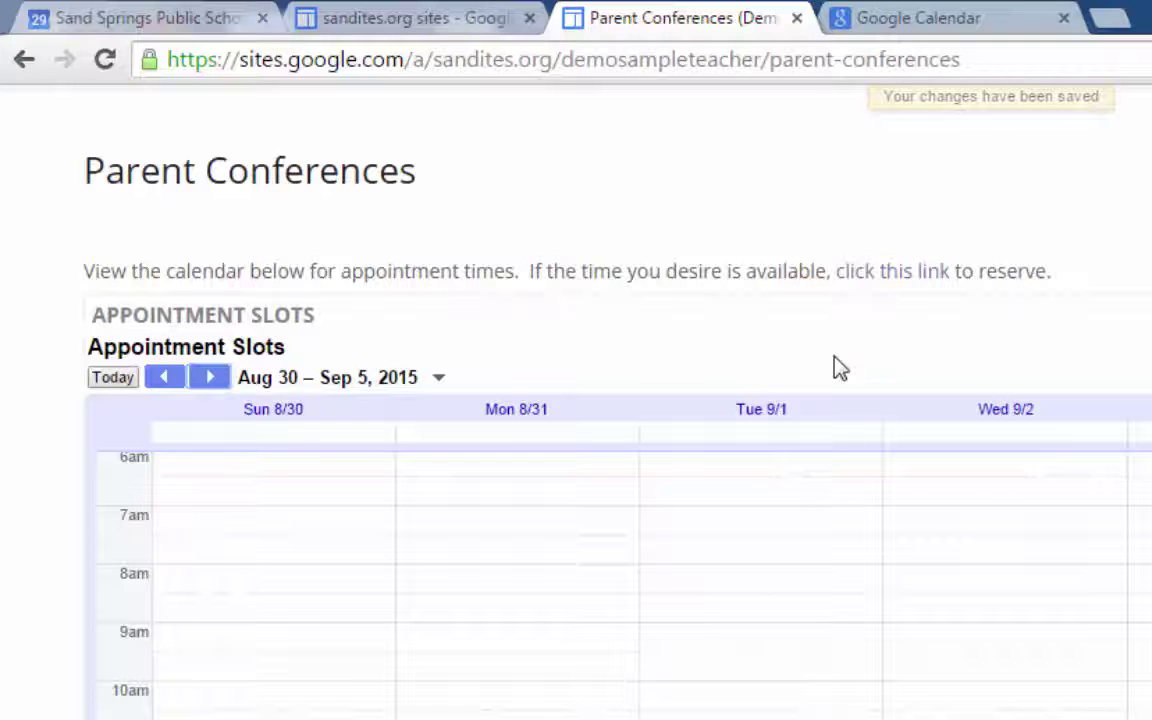
click(884, 287)
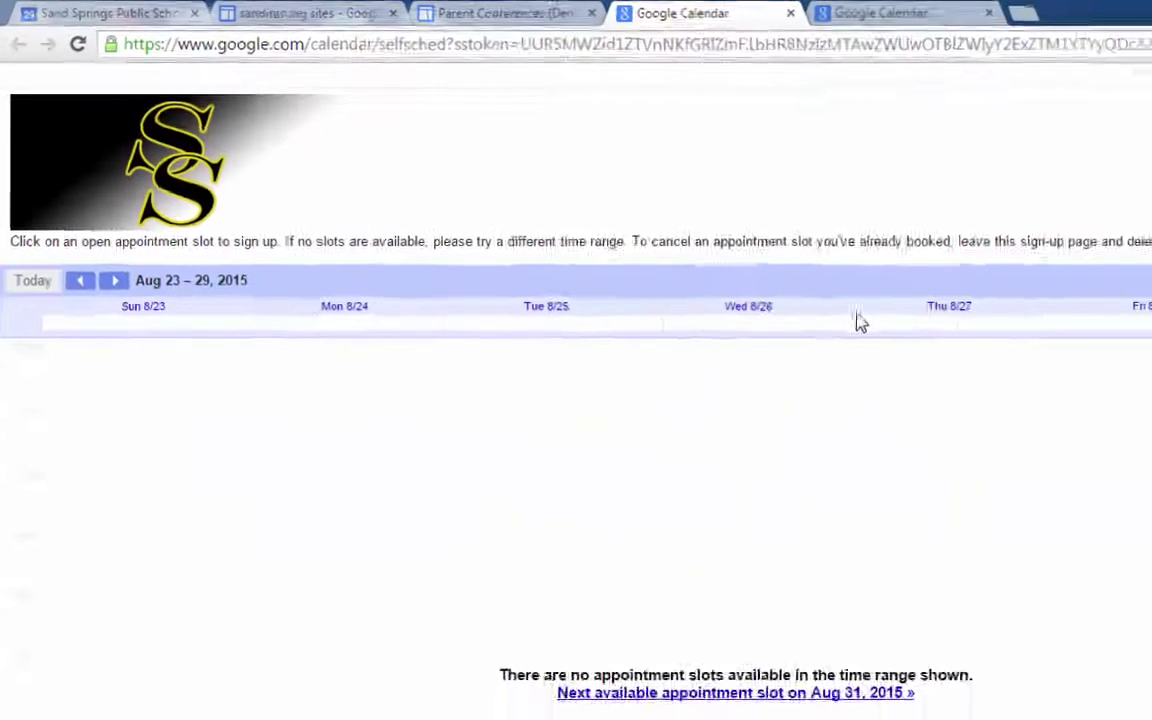
click(110, 266)
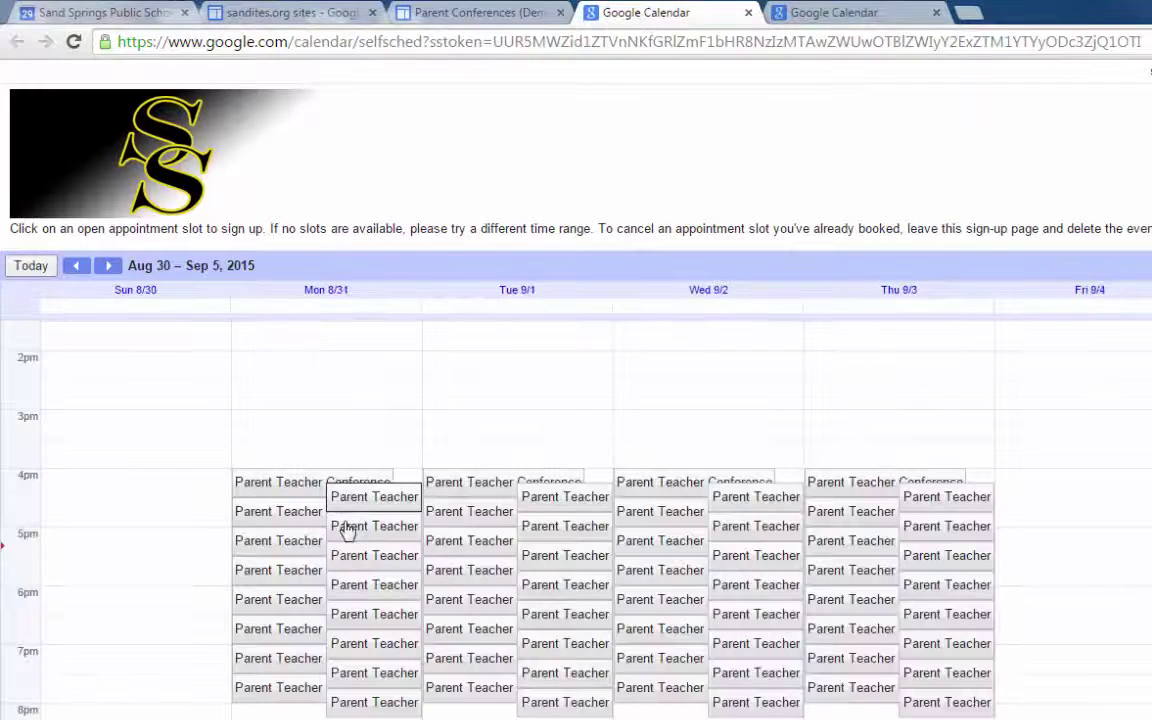
click(368, 618)
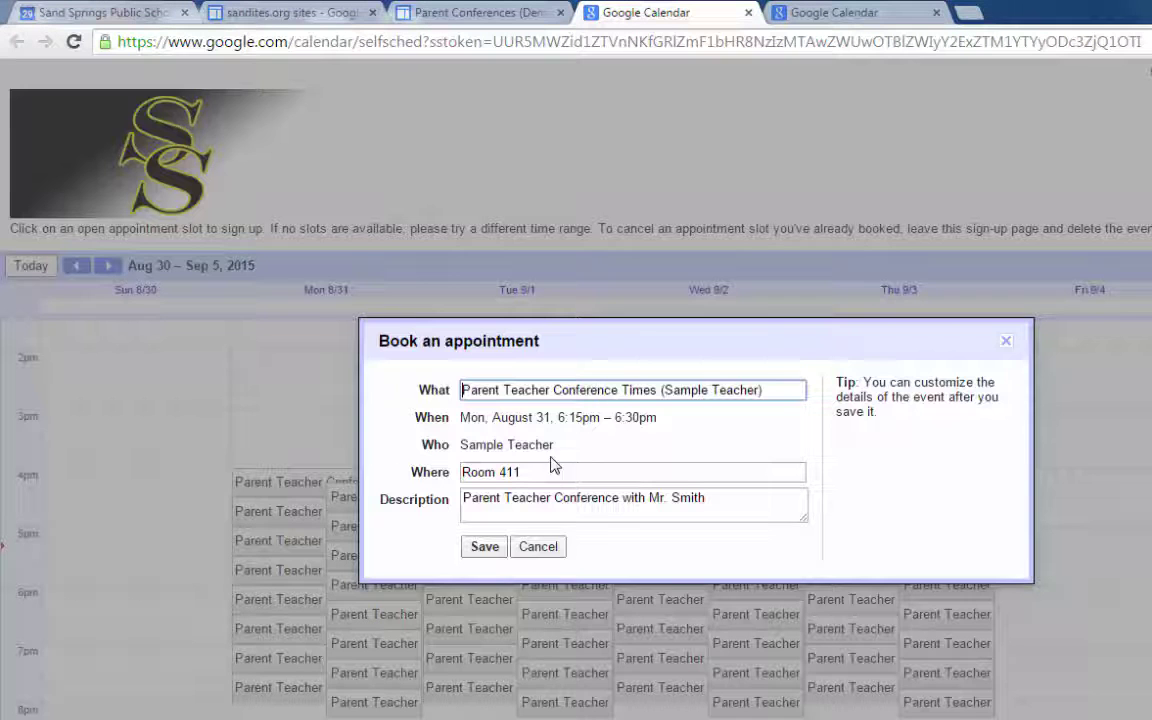
click(484, 548)
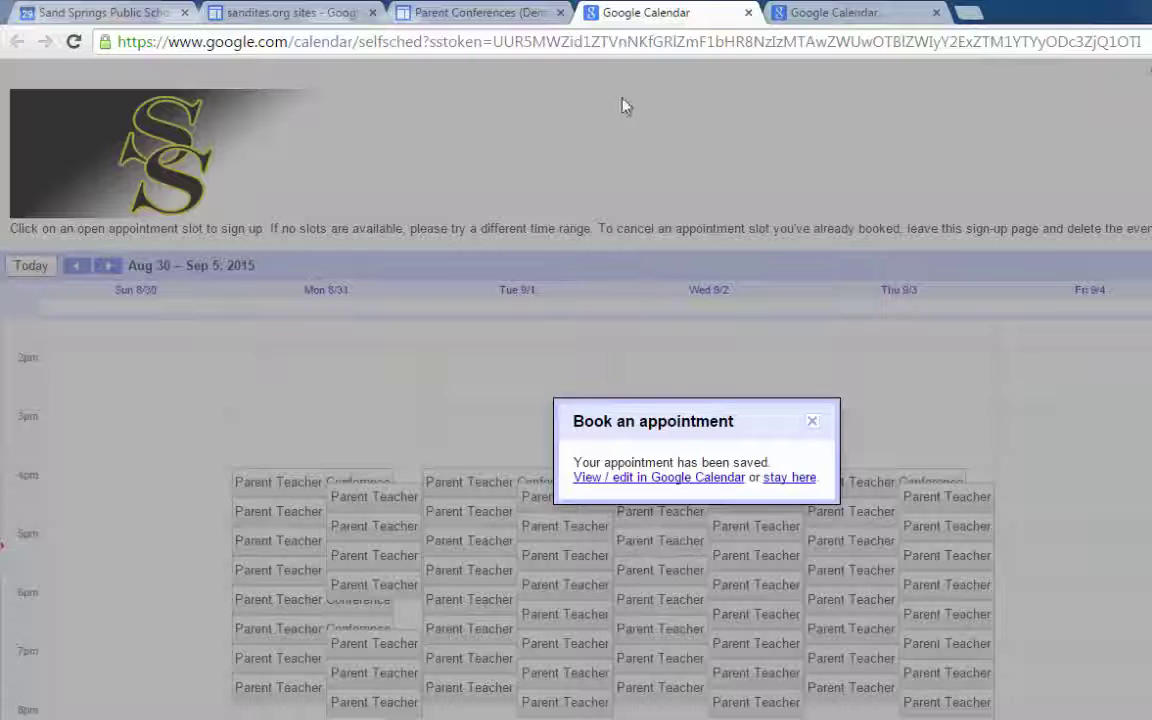
click(812, 421)
Reload the Parent Conferences page and bring the booked Monday 8/31 6:15p conference into view in the calendar.
click(748, 13)
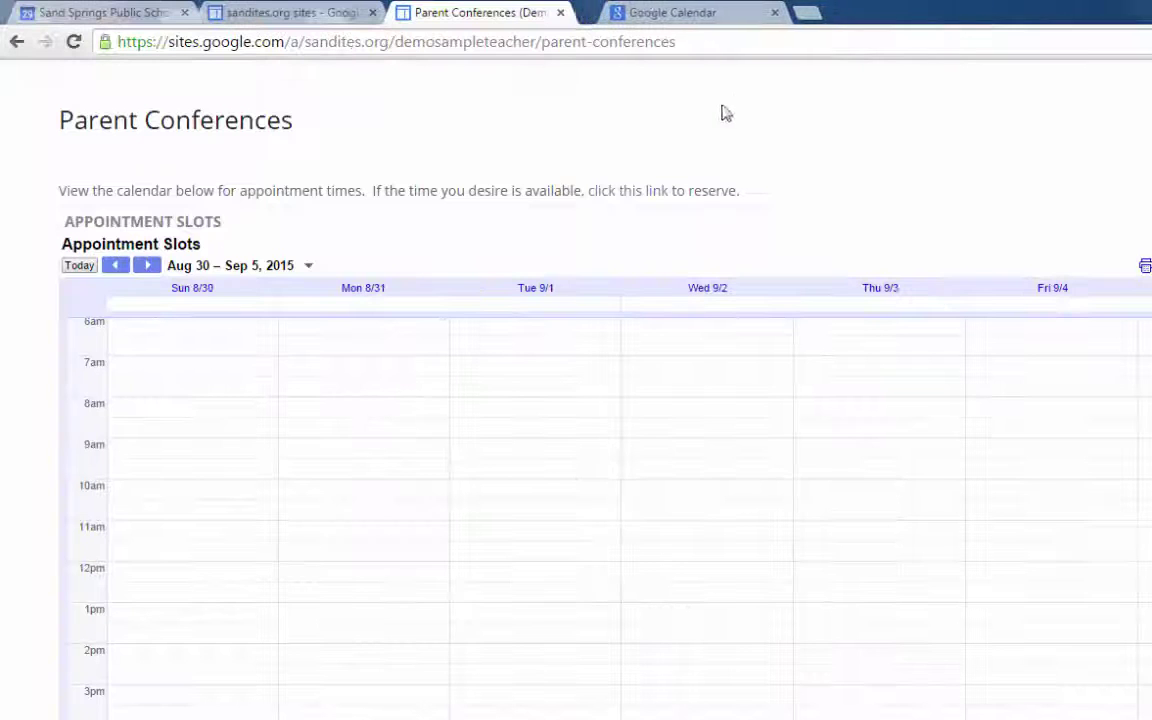
click(75, 42)
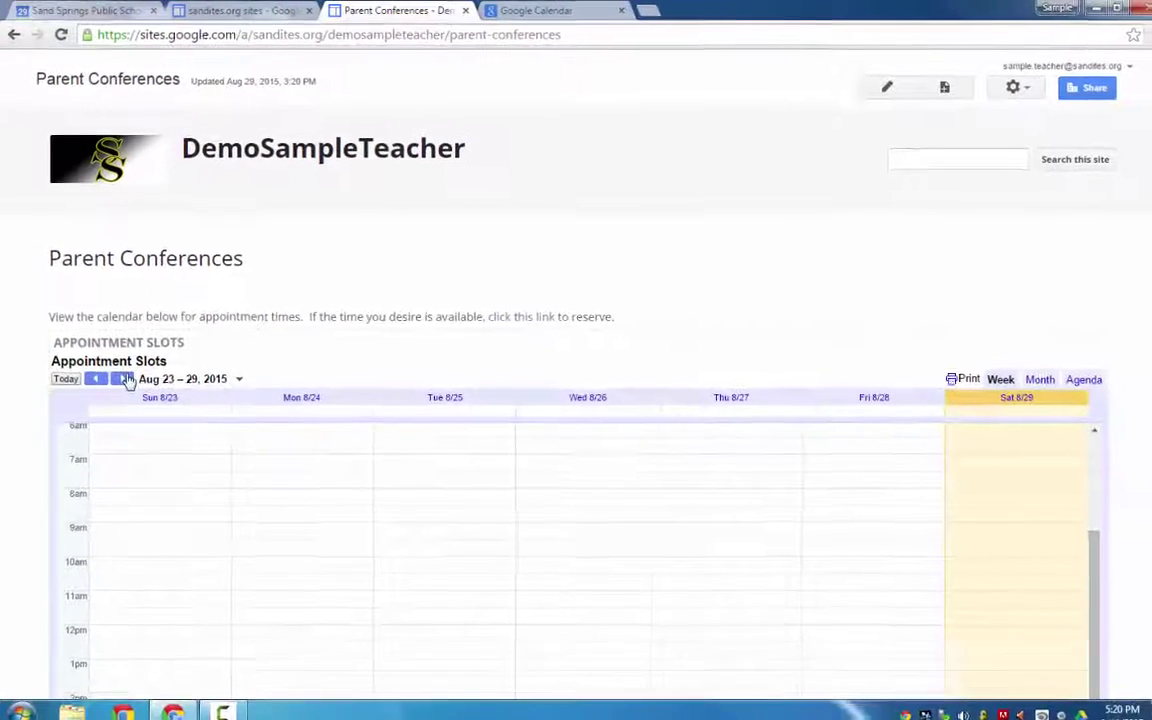
click(120, 373)
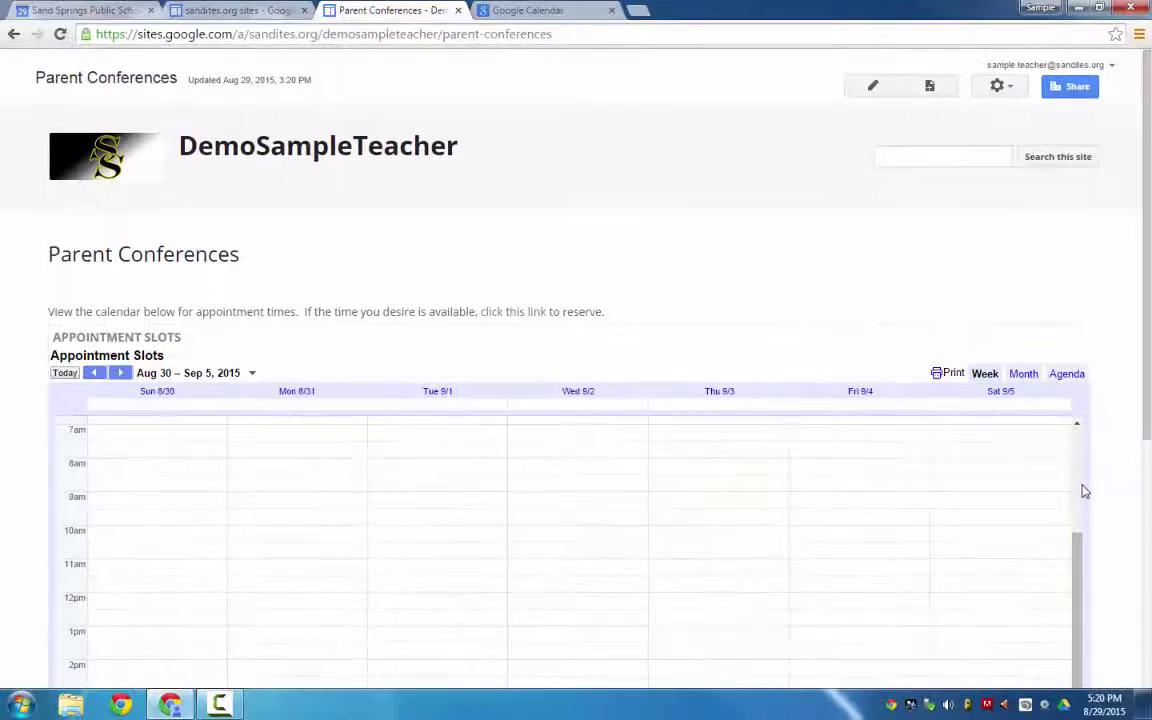
scroll(1085, 491, down, 3)
scroll(765, 401, down, 3)
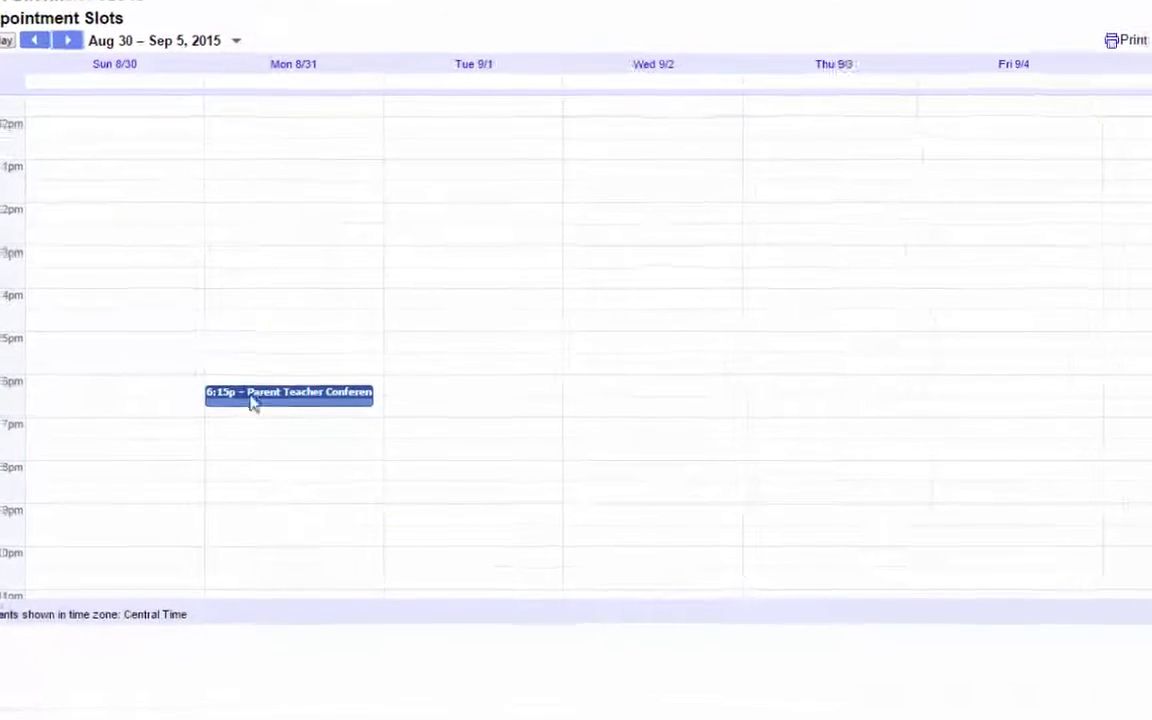